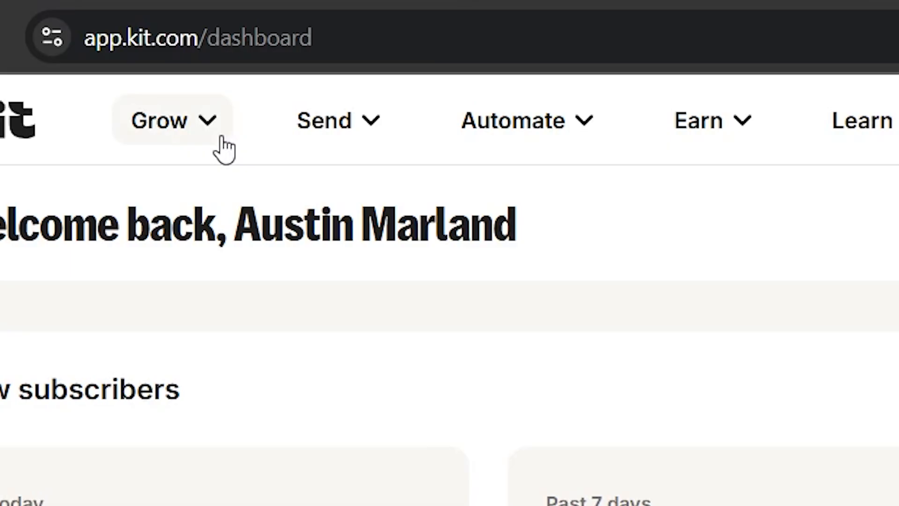
Open the subscribers list and start adding subscribers through a CSV import.
left_click(221, 138)
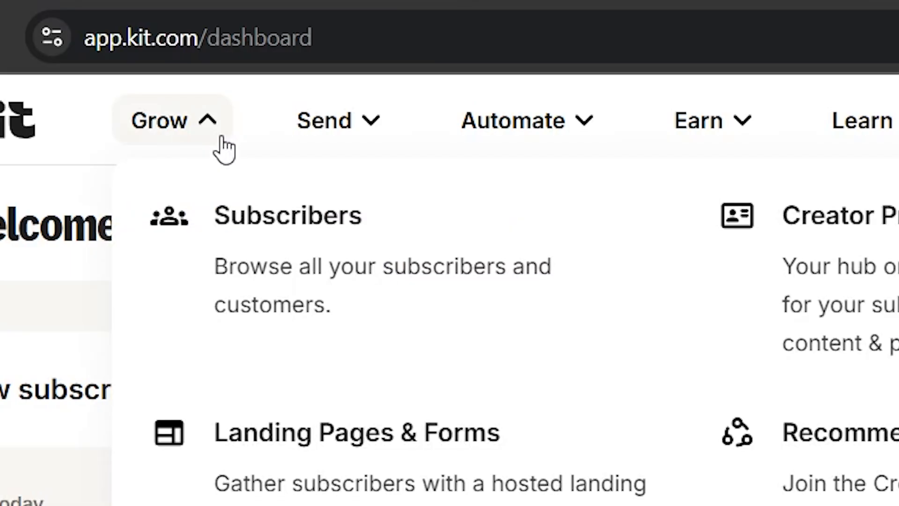
left_click(480, 276)
scroll(859, 297, "down", 7)
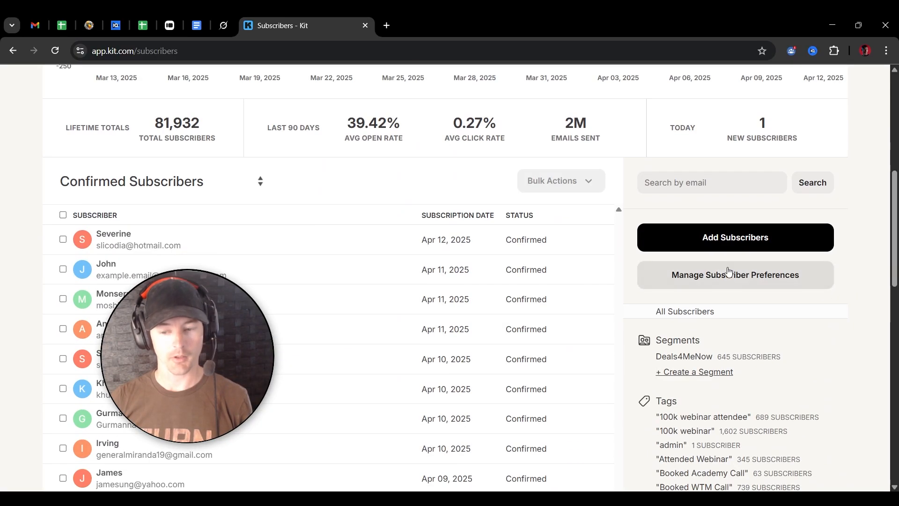
left_click(656, 239)
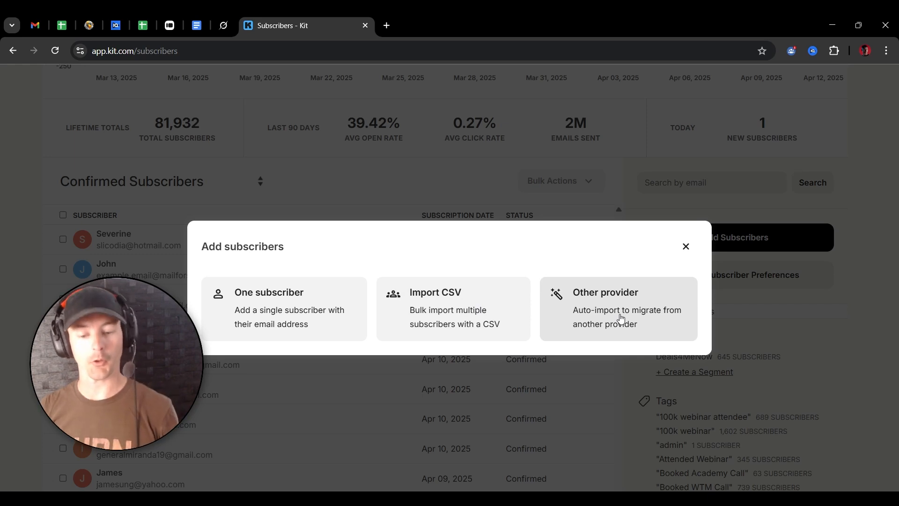
left_click(492, 291)
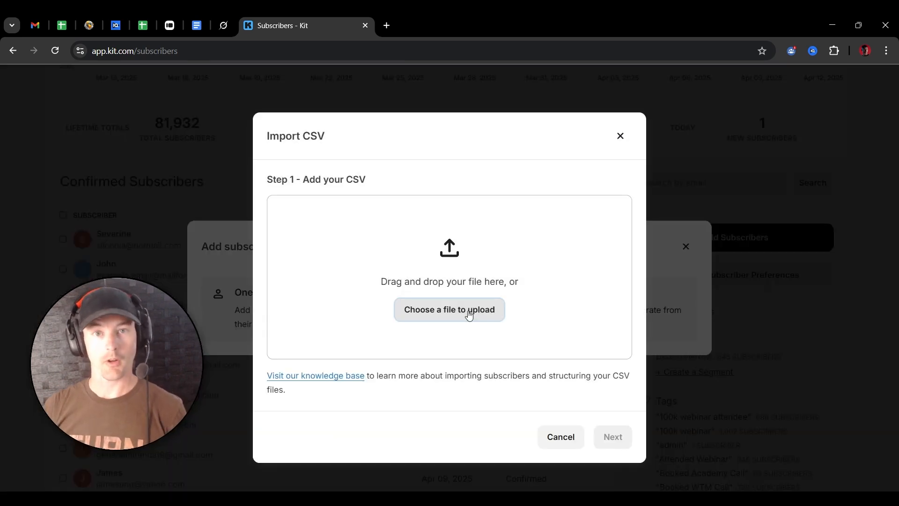
Upload the transactions CSV file and continue past the column mapping to the optional import settings.
left_click(469, 311)
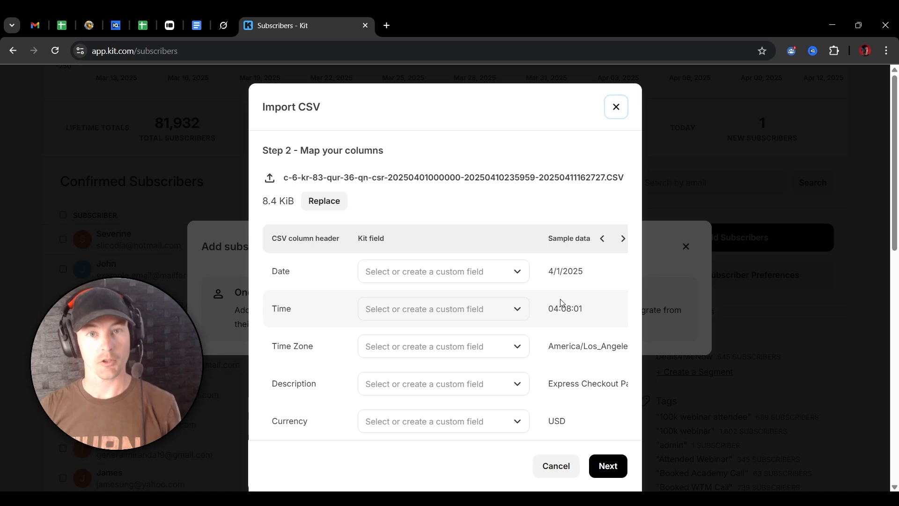
scroll(546, 302, "down", 3)
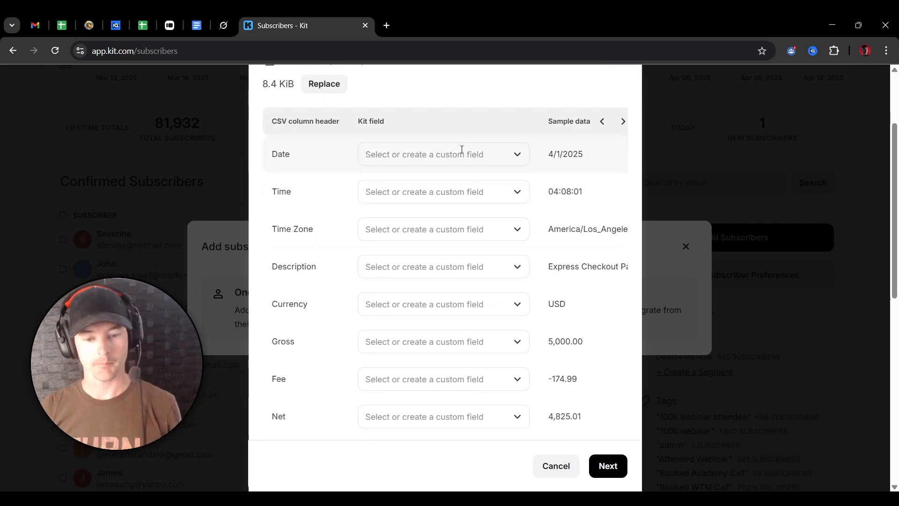
scroll(591, 242, "up", 3)
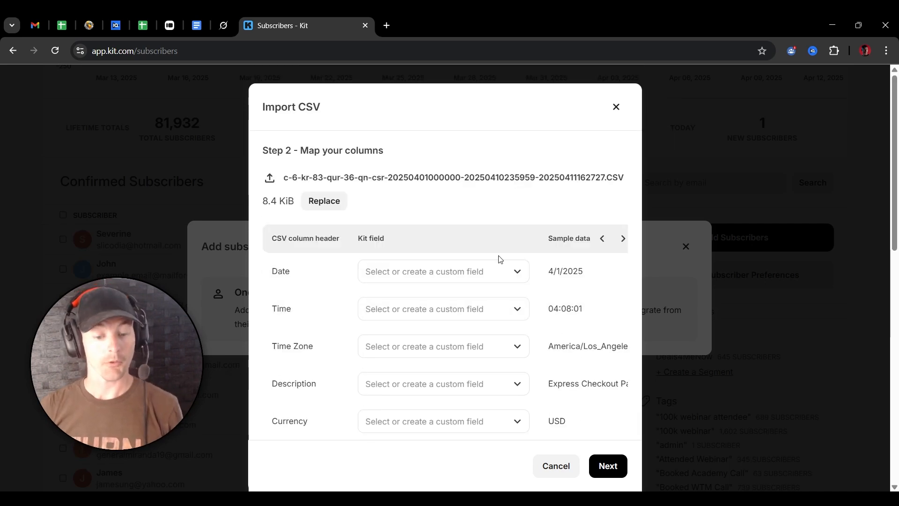
left_click(605, 470)
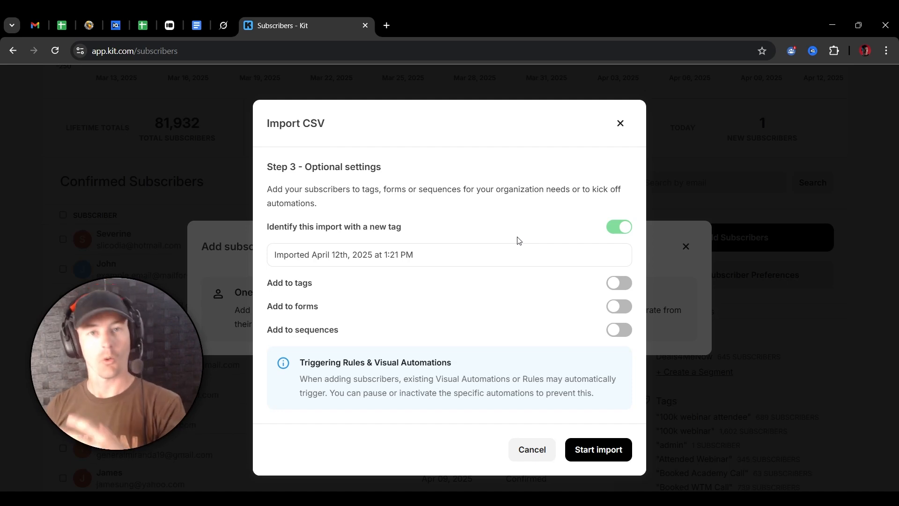
Review the import's optional settings for the identifying tag and for adding subscribers to sequences.
left_click_drag(414, 255, 274, 255)
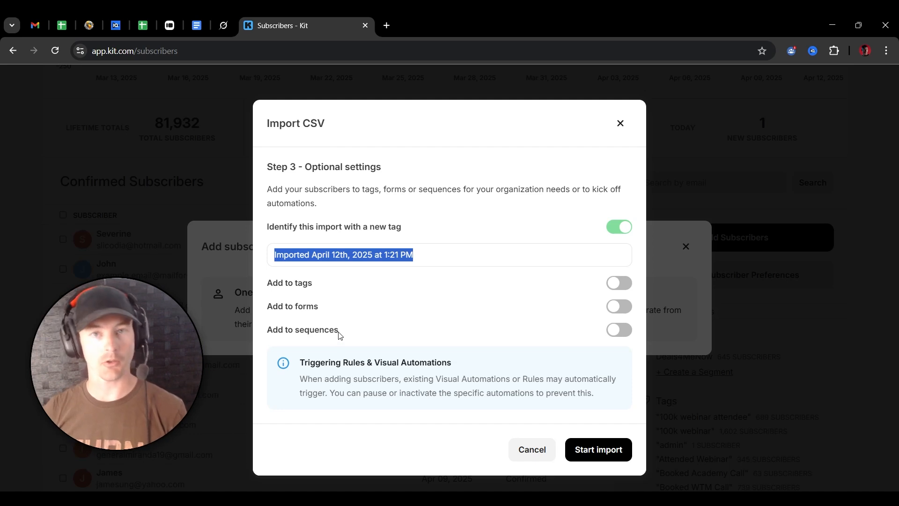
left_click_drag(305, 334, 367, 336)
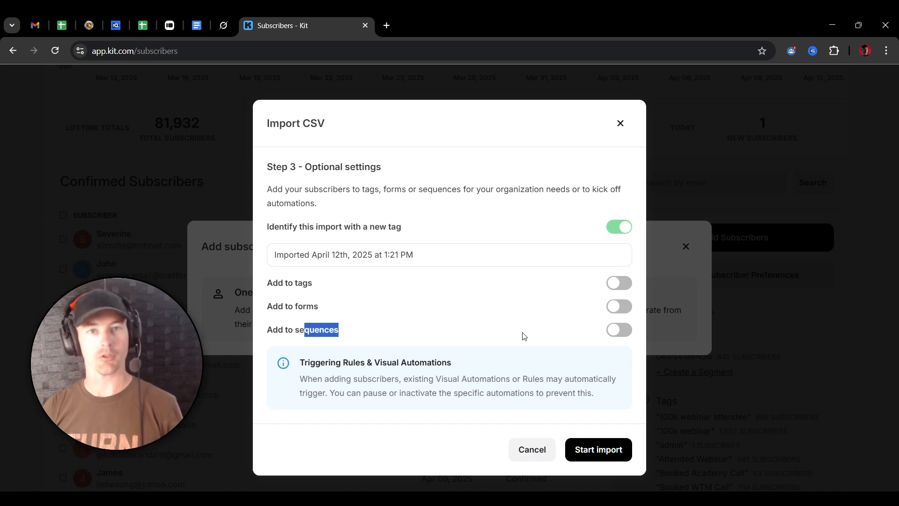
left_click_drag(468, 254, 275, 254)
left_click(483, 315)
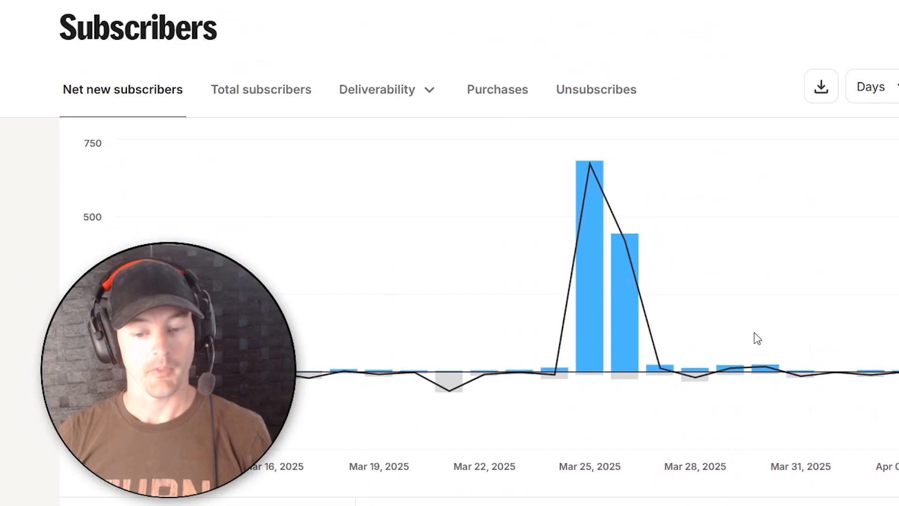
Open the account's email settings and check the default from address.
mouse_move(755, 338)
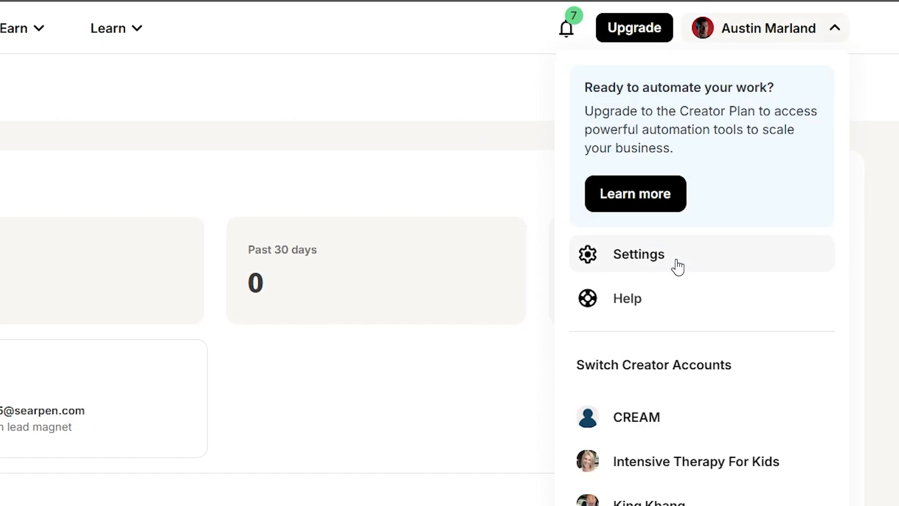
left_click(676, 260)
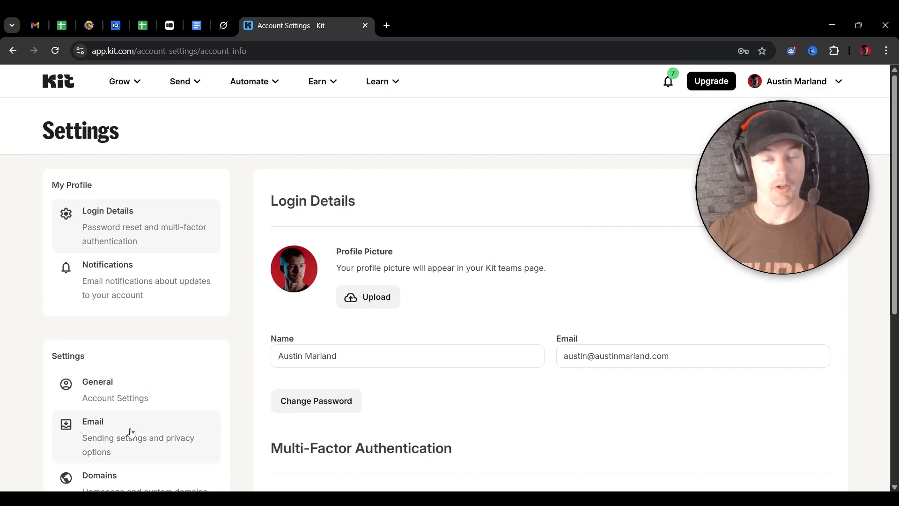
left_click(131, 434)
left_click_drag(473, 285, 582, 287)
left_click(581, 296)
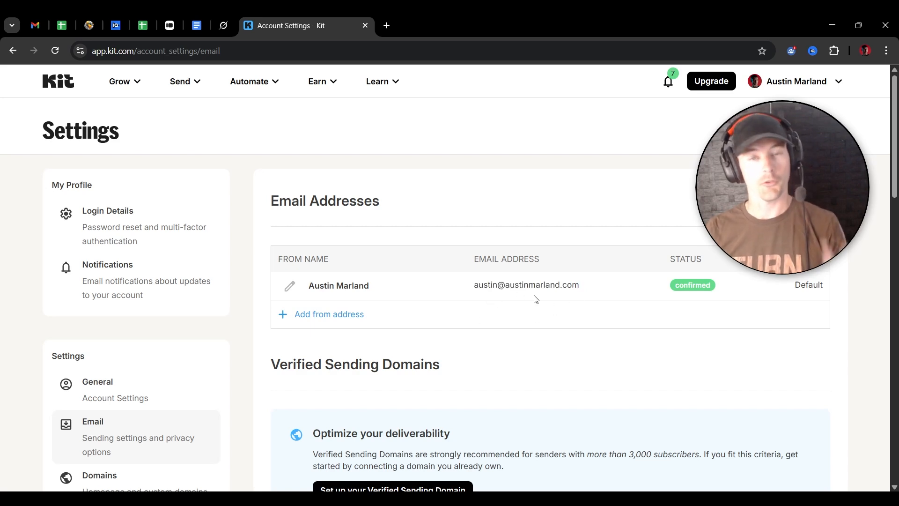
Read the Verified Sending Domains recommendation on subscriber numbers and connecting an owned domain.
scroll(537, 299, "down", 1)
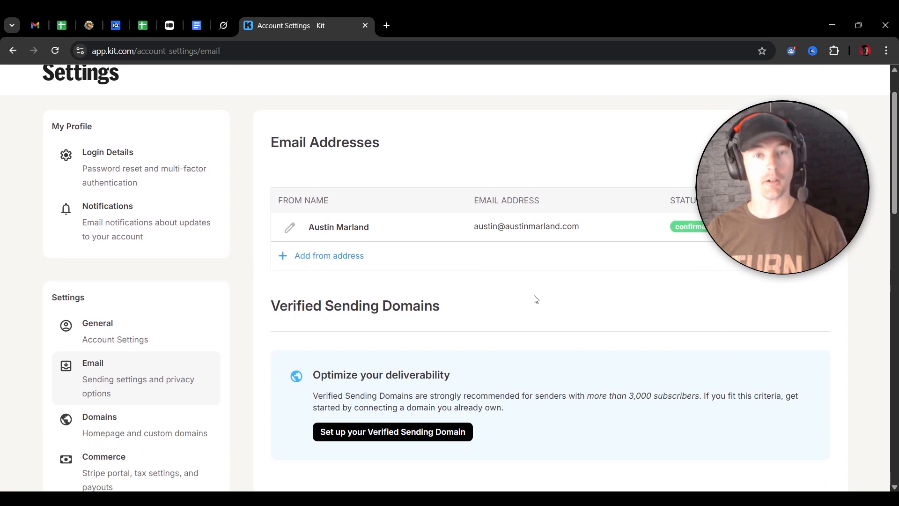
scroll(535, 298, "down", 1)
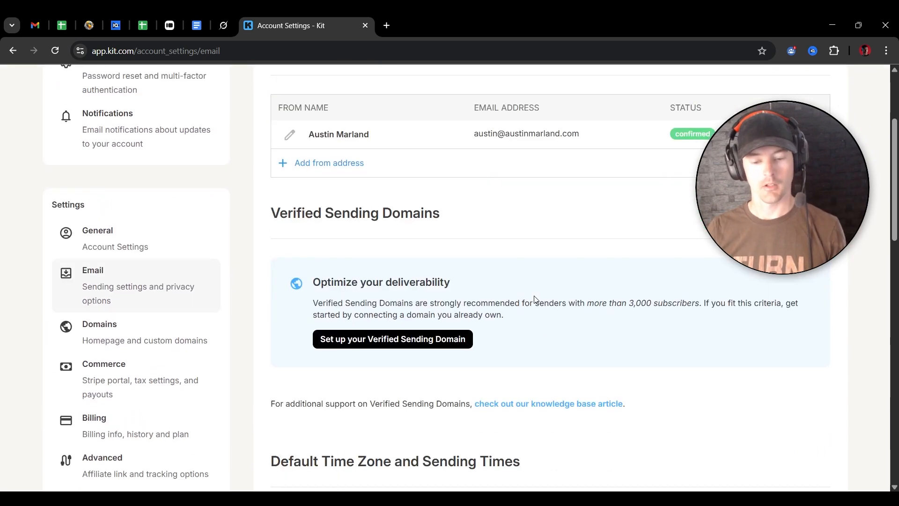
left_click_drag(315, 316, 451, 316)
left_click(384, 341)
left_click_drag(384, 341, 707, 341)
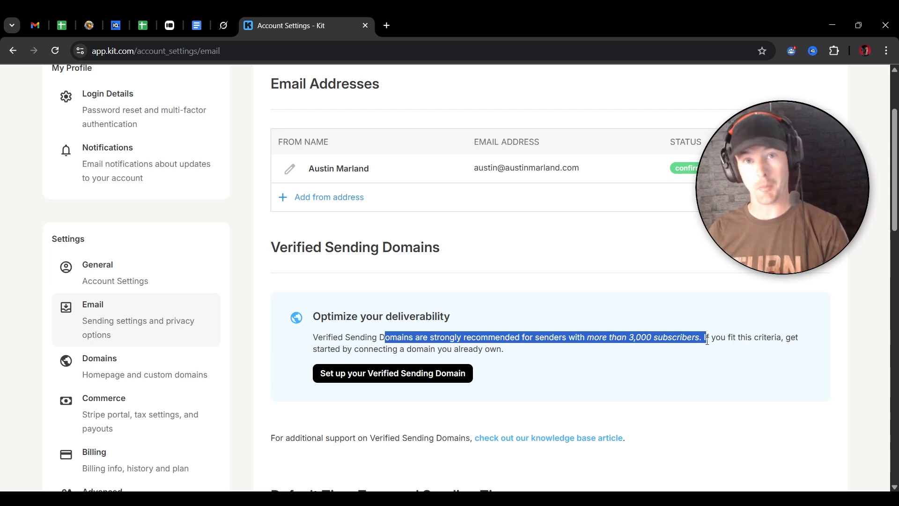
left_click(708, 330)
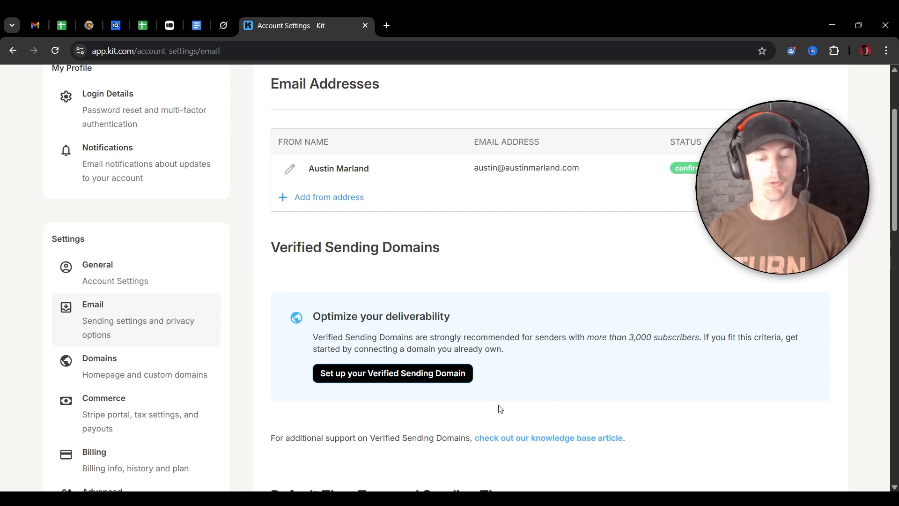
Add the account owner's root domain as a new verified sending domain and continue to its DNS records.
left_click(401, 374)
left_click(341, 295)
type("austinmarlad")
key("BackSpace")
type("nd.com")
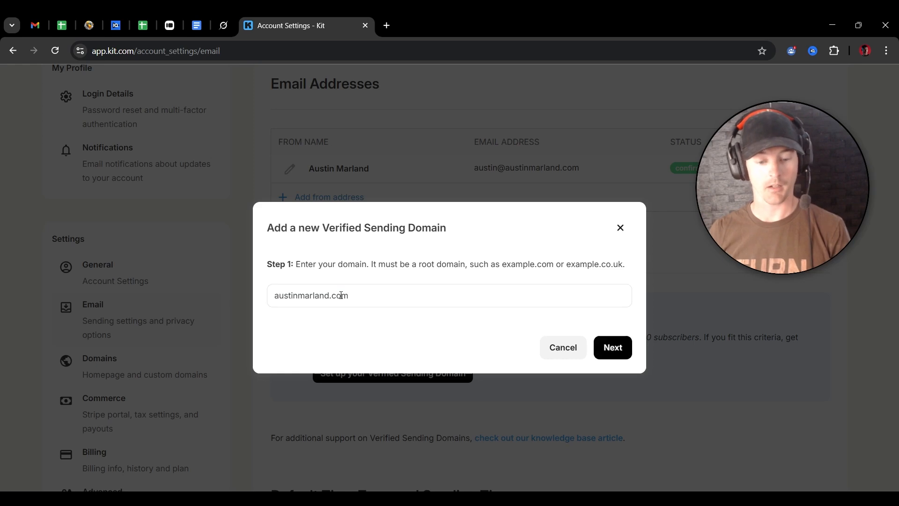
left_click(612, 347)
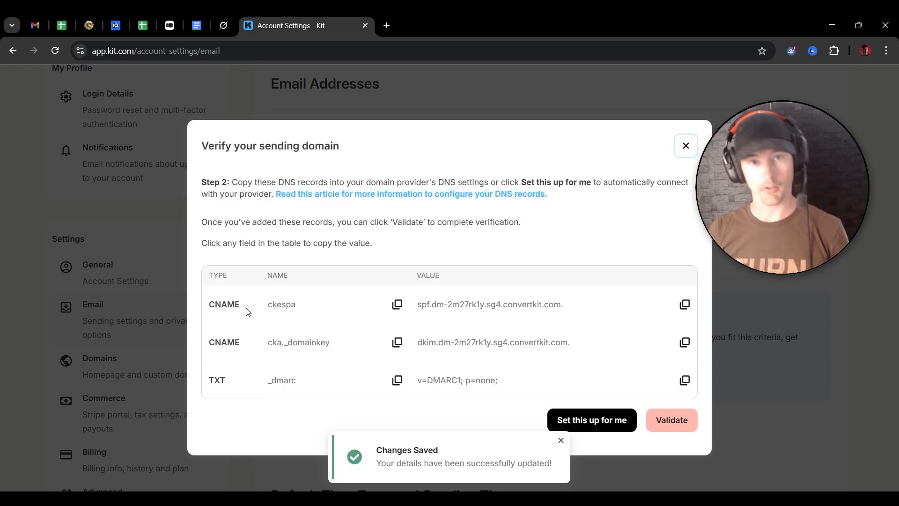
Check the type and name of the first CNAME record, and switch to the domain's GoDaddy DNS management page.
left_click(212, 310)
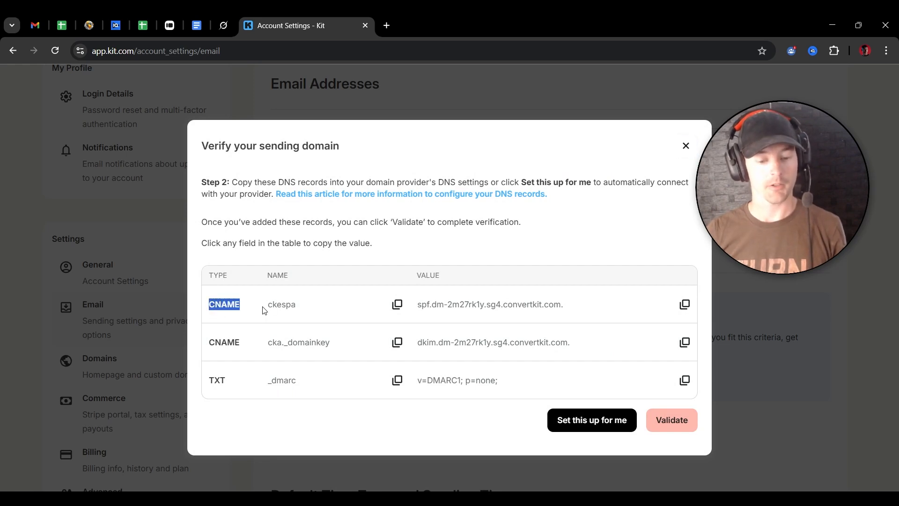
left_click_drag(298, 306, 270, 309)
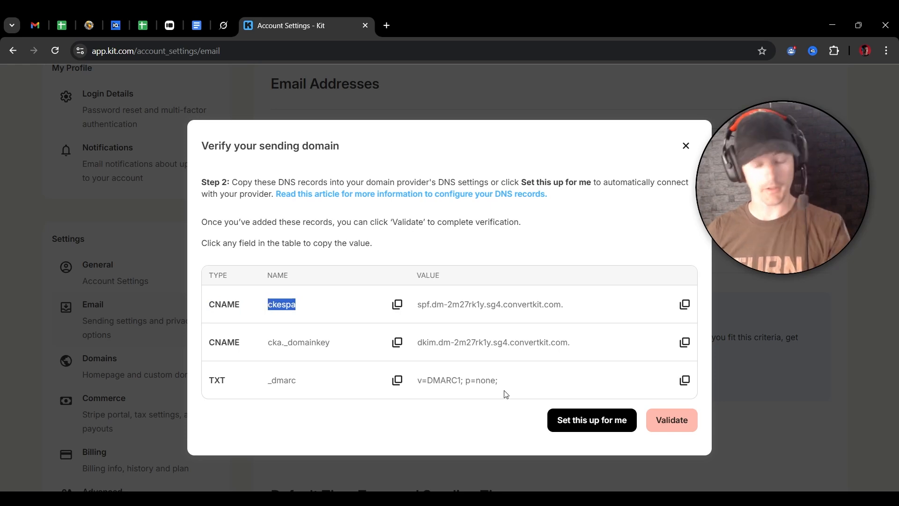
left_click(590, 489)
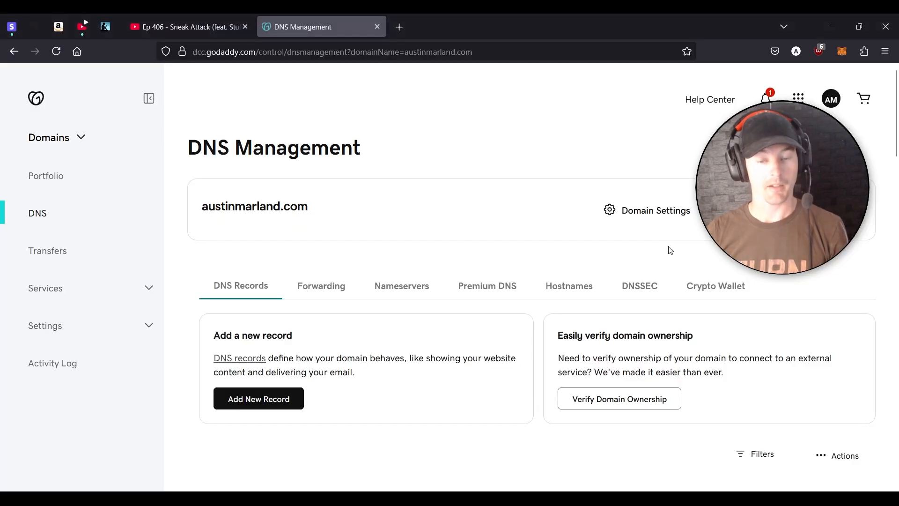
Add a CNAME record named ckespa with the value spf.dm-2m27rk1y.sg4.convertkit.com. to the domain's DNS records.
left_click(256, 401)
scroll(257, 401, "down", 4)
left_click(294, 337)
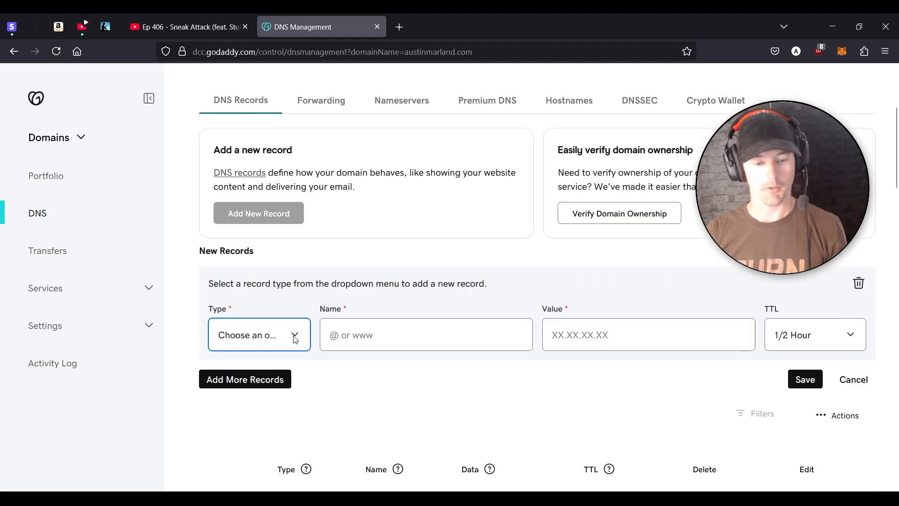
left_click(256, 222)
left_click(364, 335)
type("ckespa")
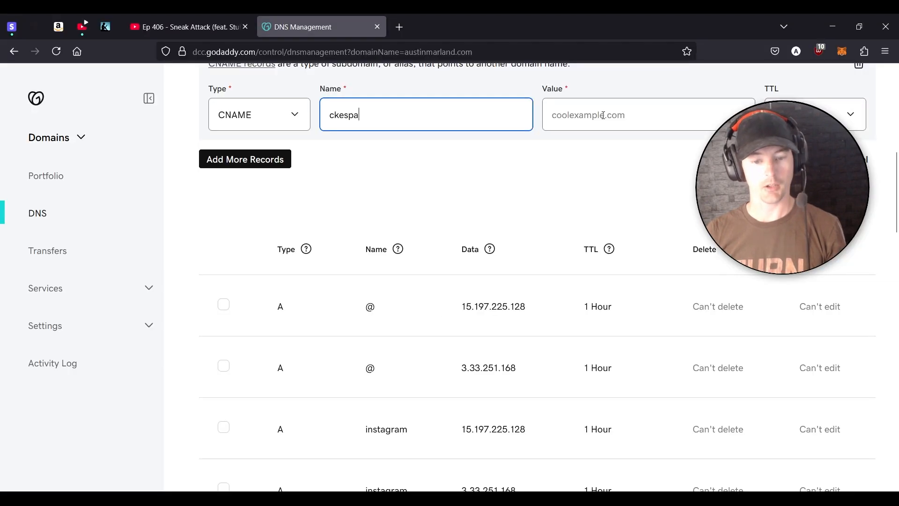
left_click(604, 115)
type("spf.dm-2m27rk1y.sg4.convertkit.com.")
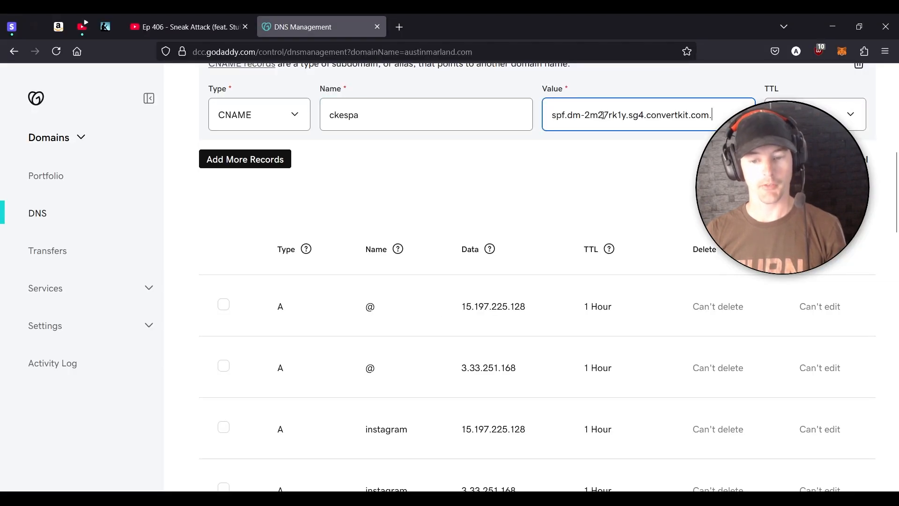
left_click(766, 93)
left_click(802, 92)
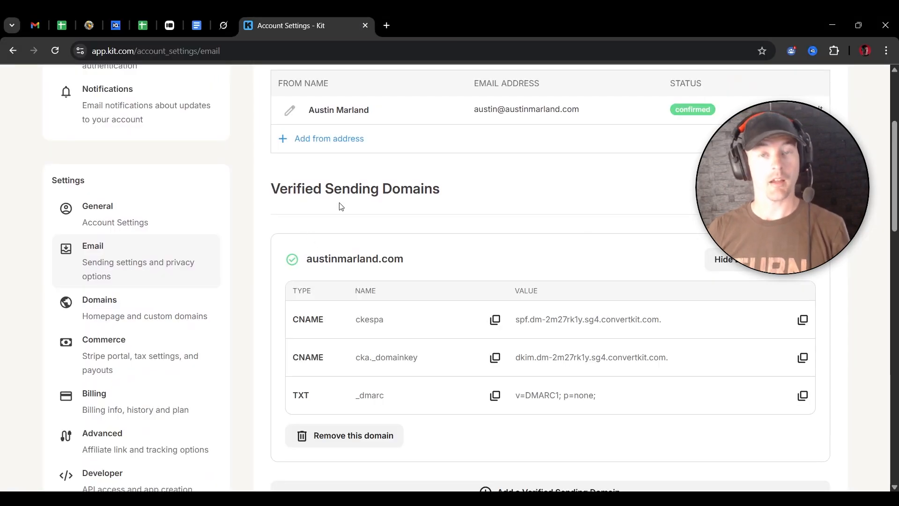
left_click_drag(304, 259, 417, 265)
left_click(417, 265)
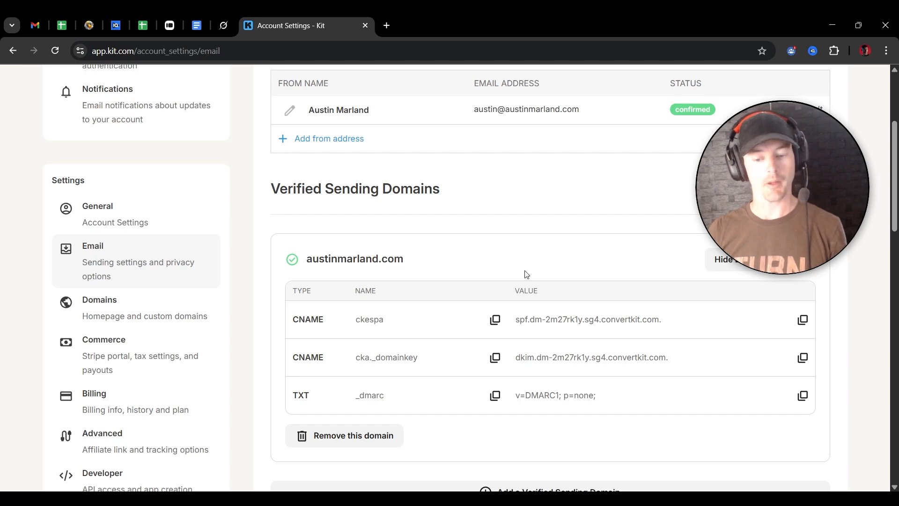
scroll(526, 274, "up", 4)
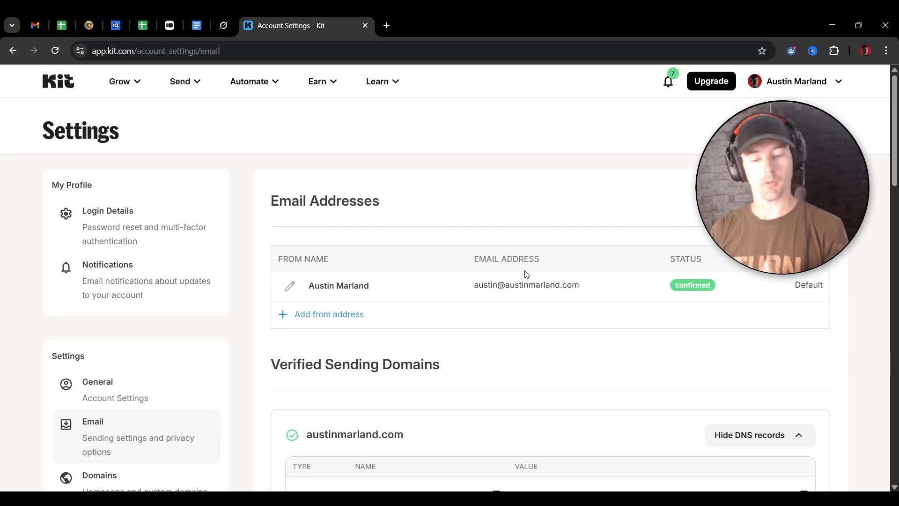
scroll(477, 293, "down", 2)
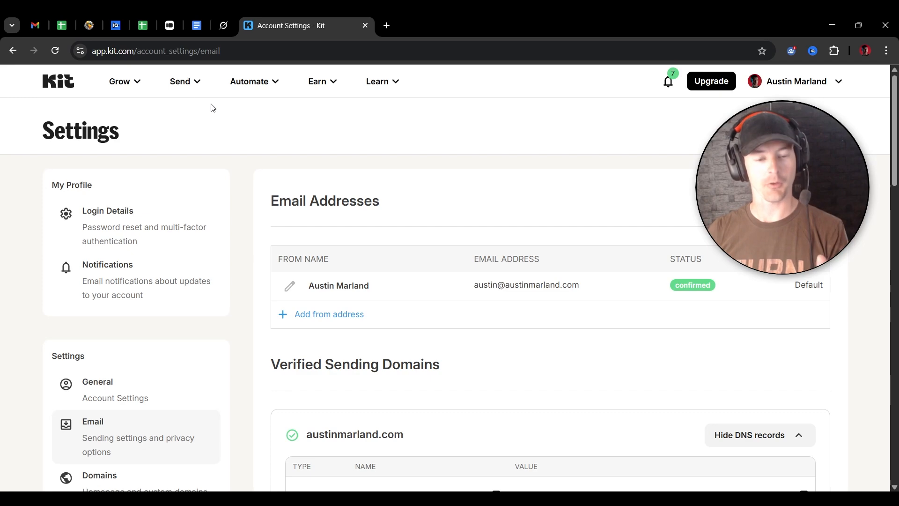
Open the email templates, start a new template and browse the Starting points designs.
left_click(185, 82)
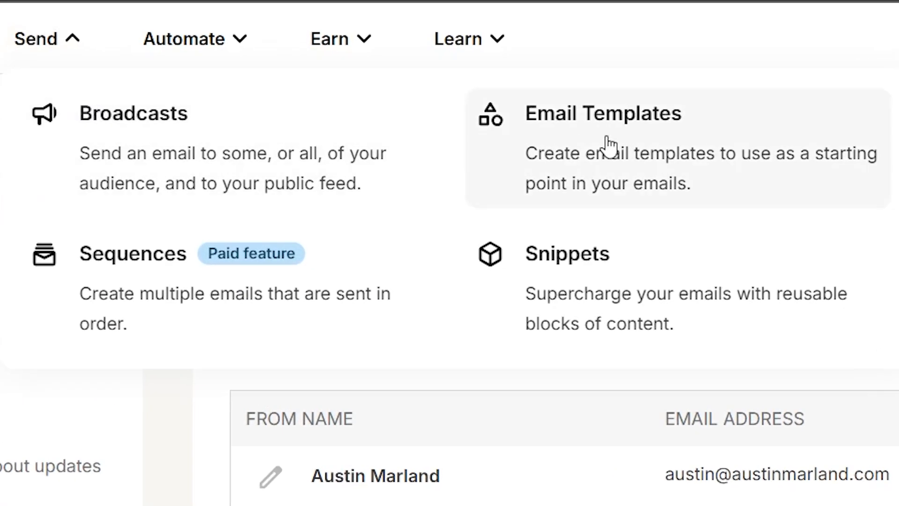
left_click(610, 146)
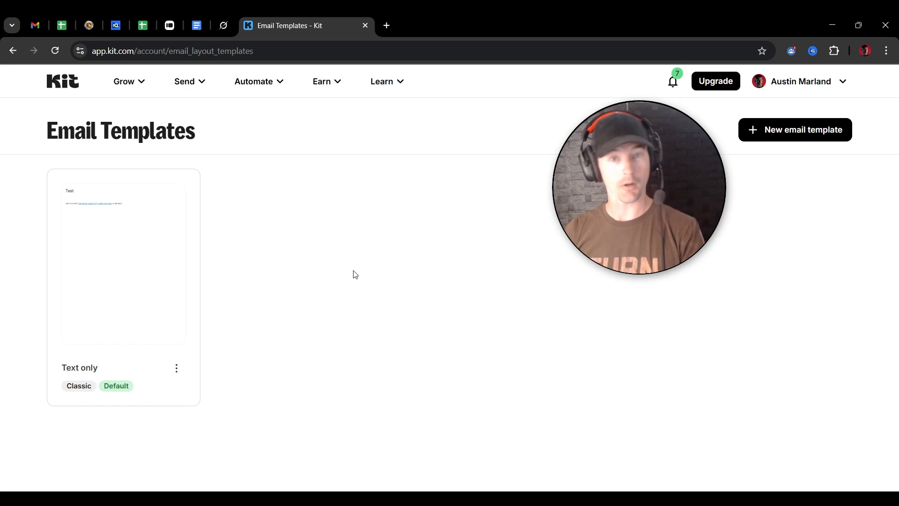
left_click(773, 141)
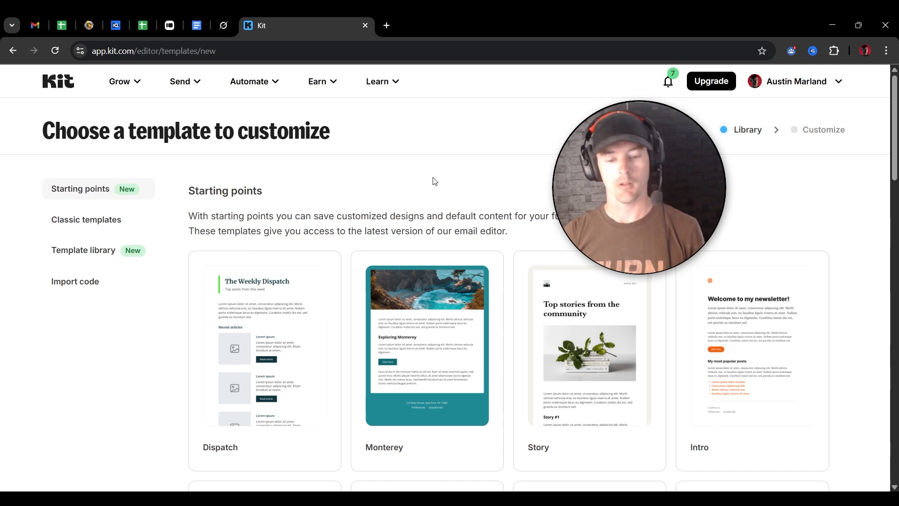
scroll(387, 182, "down", 8)
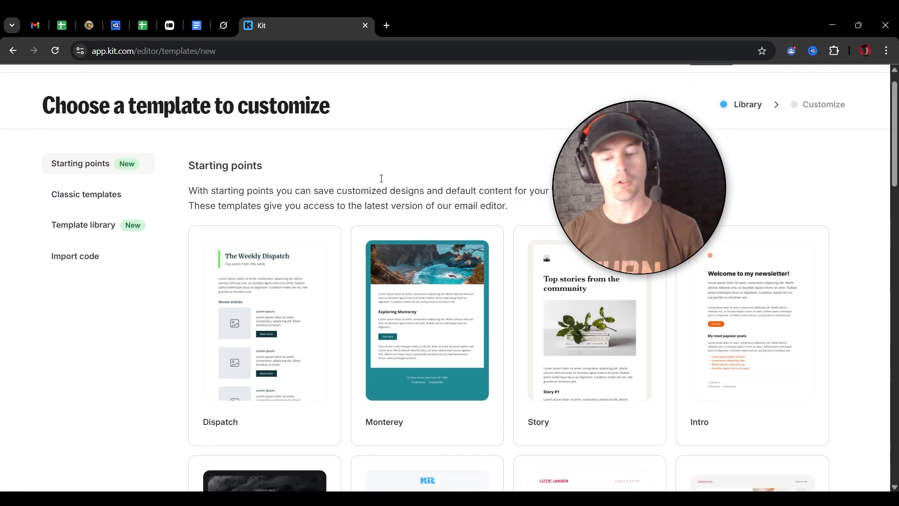
scroll(394, 207, "up", 7)
scroll(393, 208, "up", 1)
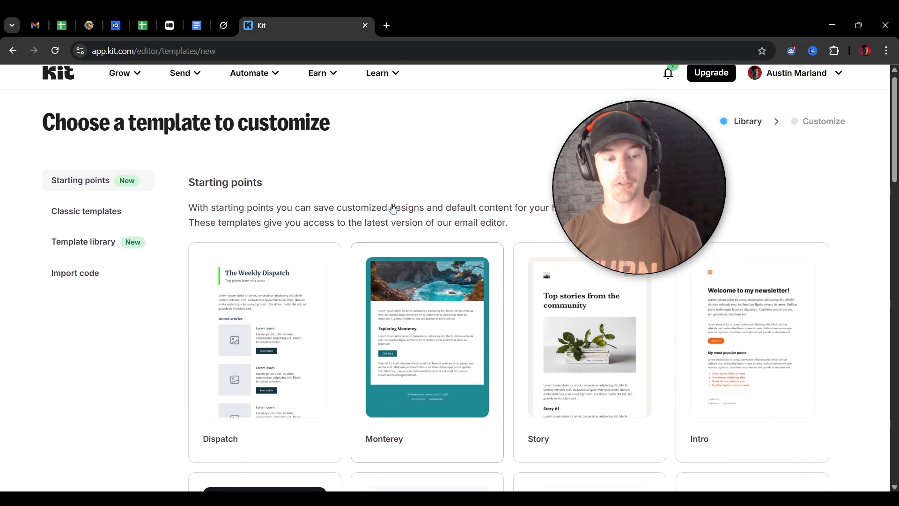
Return to the email templates list and open the existing Text only template for editing.
left_click(182, 83)
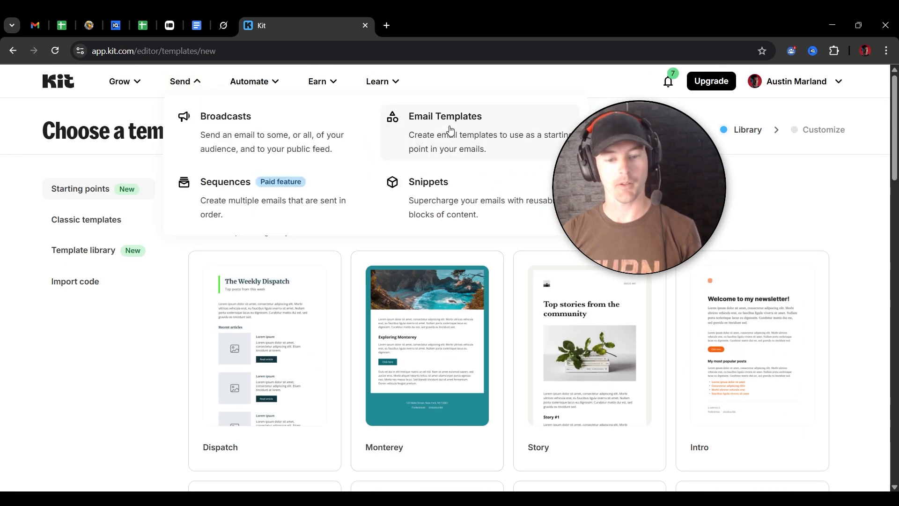
left_click(442, 114)
left_click(160, 268)
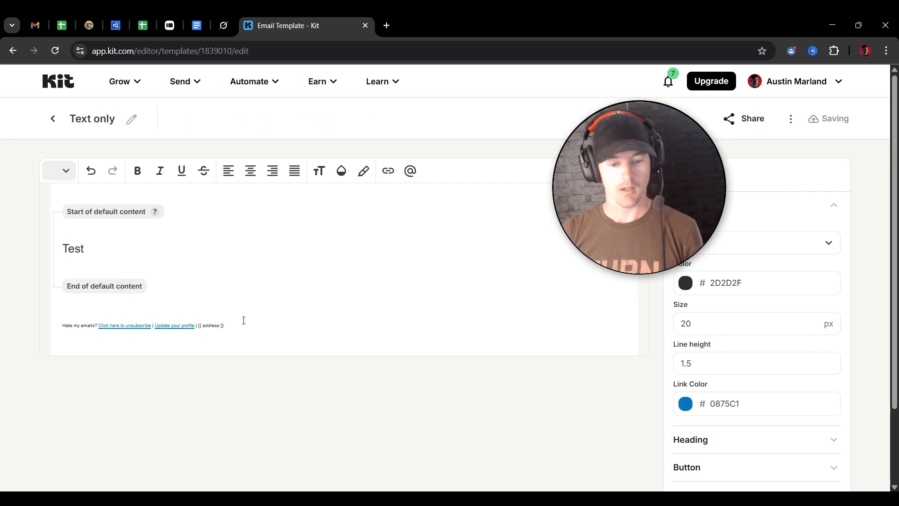
Examine the Text only template's unsubscribe and address footer and its default content text.
left_click_drag(242, 321, 48, 333)
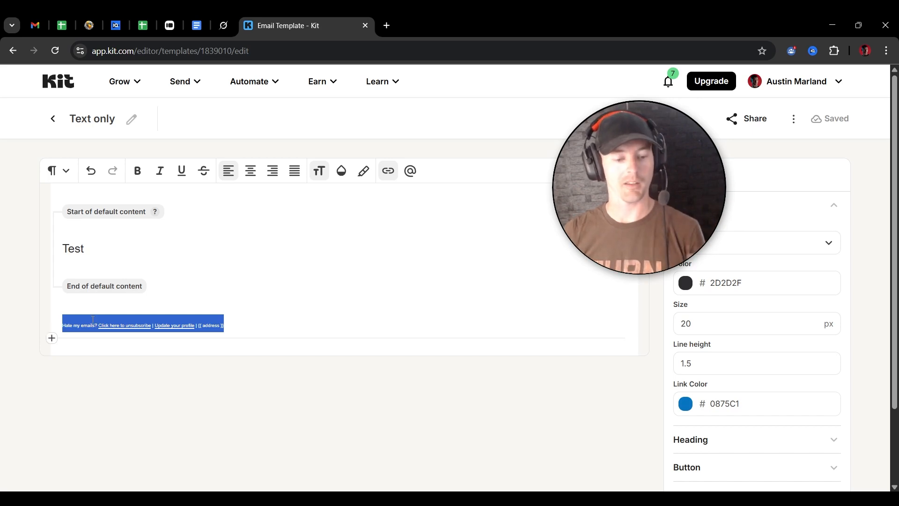
left_click(240, 329)
left_click_drag(237, 327, 67, 328)
left_click(74, 326)
left_click(65, 326)
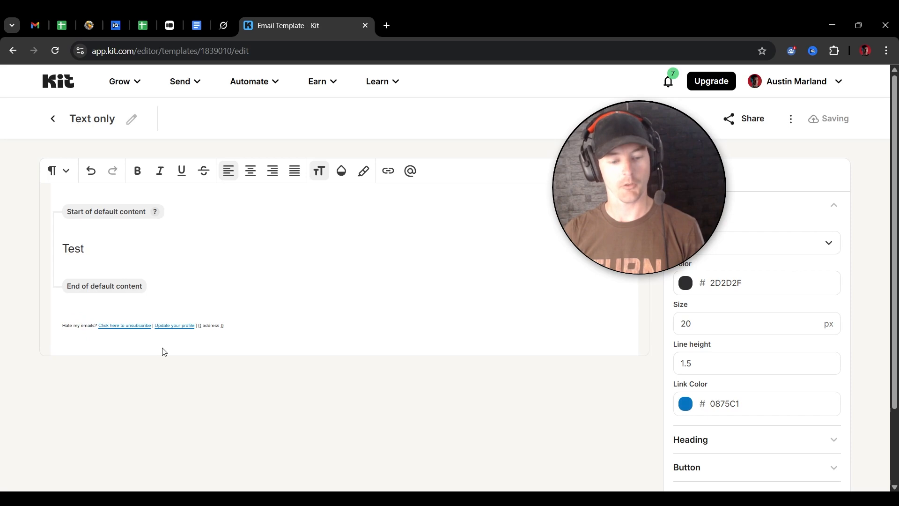
left_click_drag(265, 324, 21, 331)
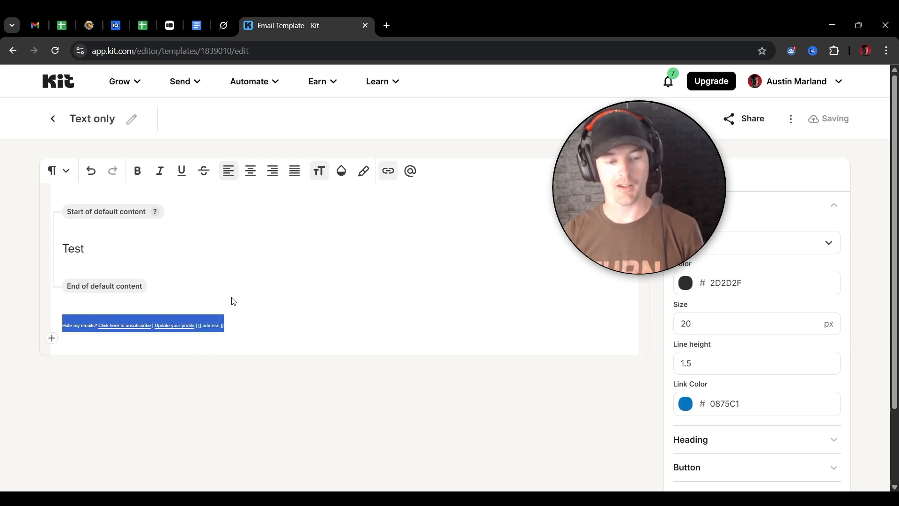
left_click(111, 262)
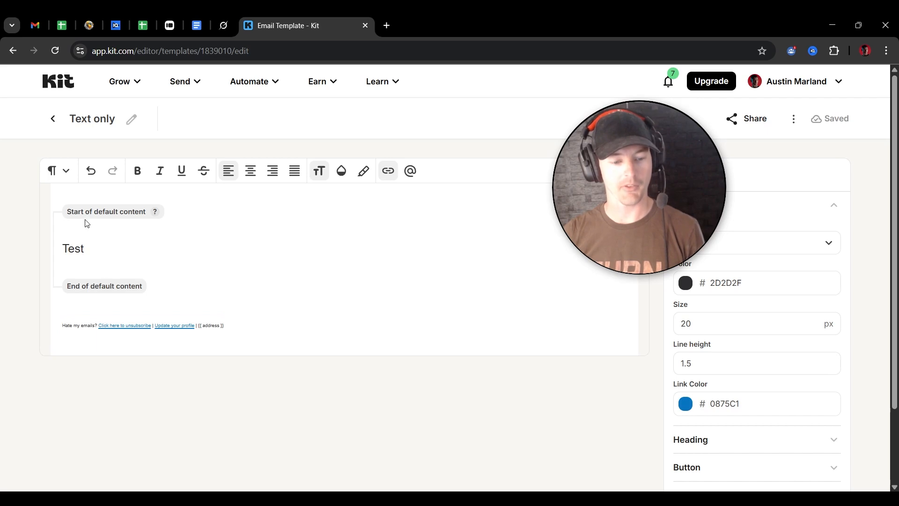
left_click_drag(86, 242, 60, 253)
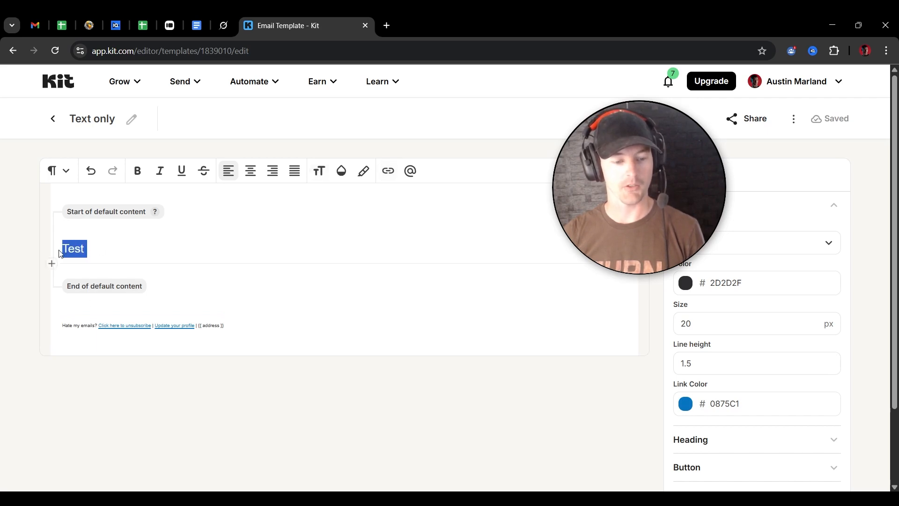
left_click(139, 248)
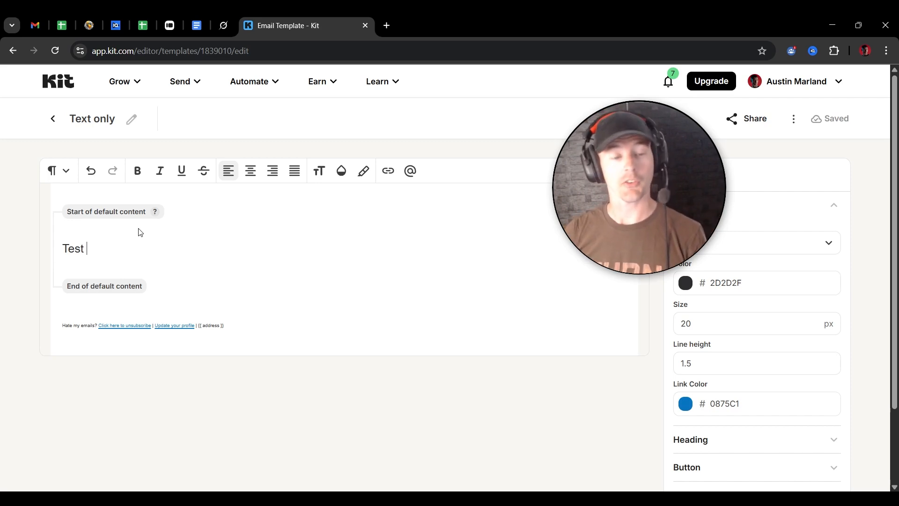
Create a new broadcast based on the Text only template.
left_click(192, 89)
left_click(215, 138)
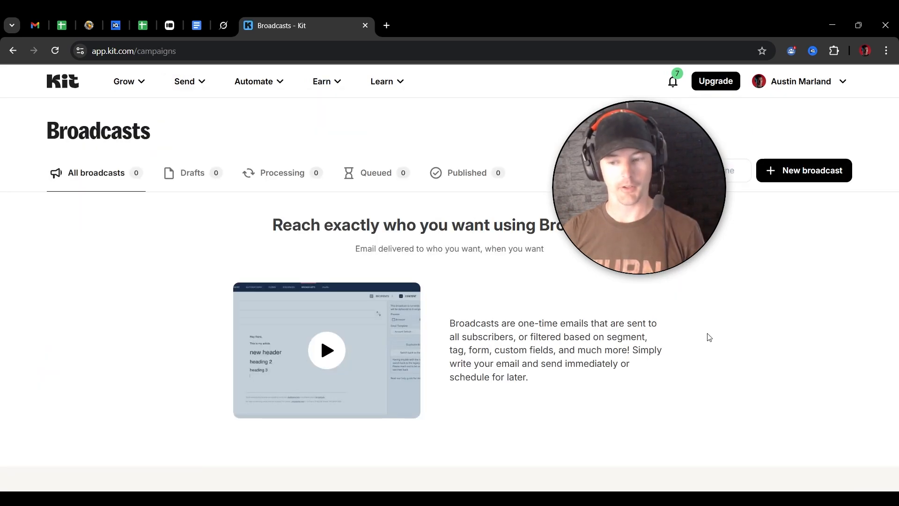
left_click(773, 181)
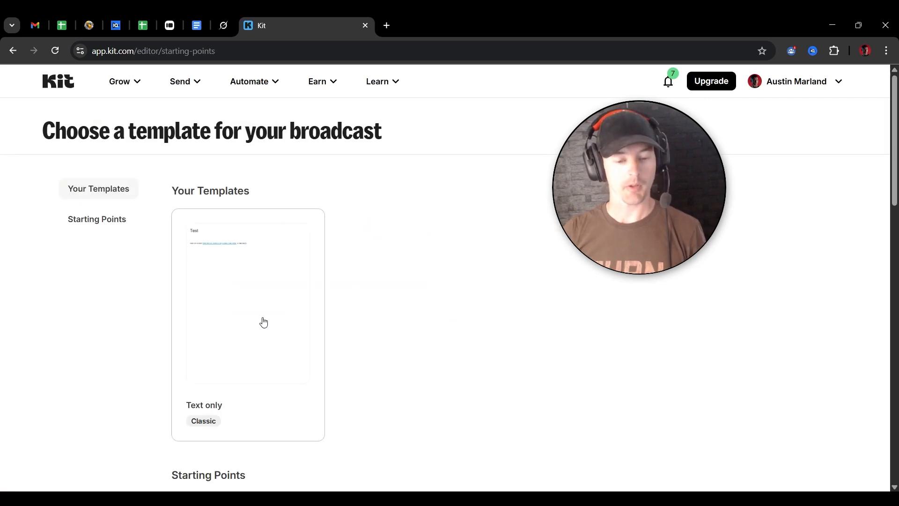
left_click(264, 322)
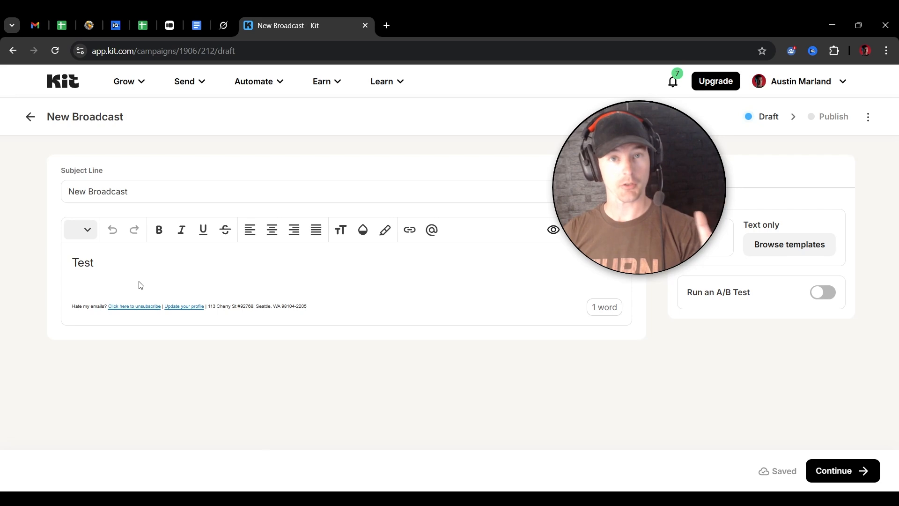
Check the broadcast's subject line and the subject line options for running an A/B test.
left_click_drag(143, 191, 2, 209)
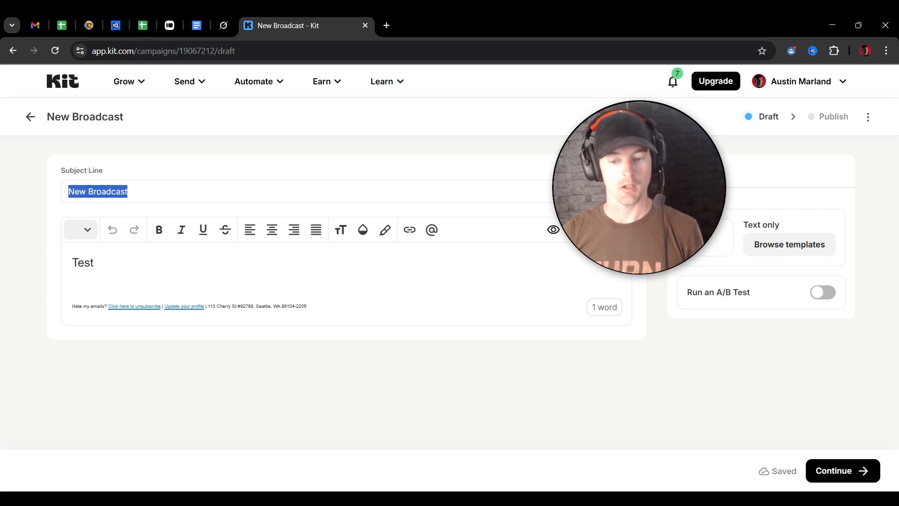
left_click(823, 291)
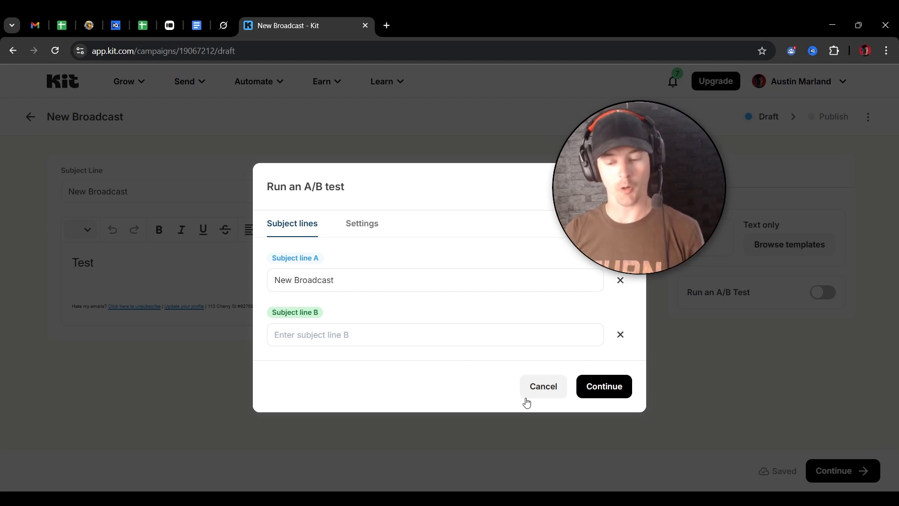
left_click(543, 386)
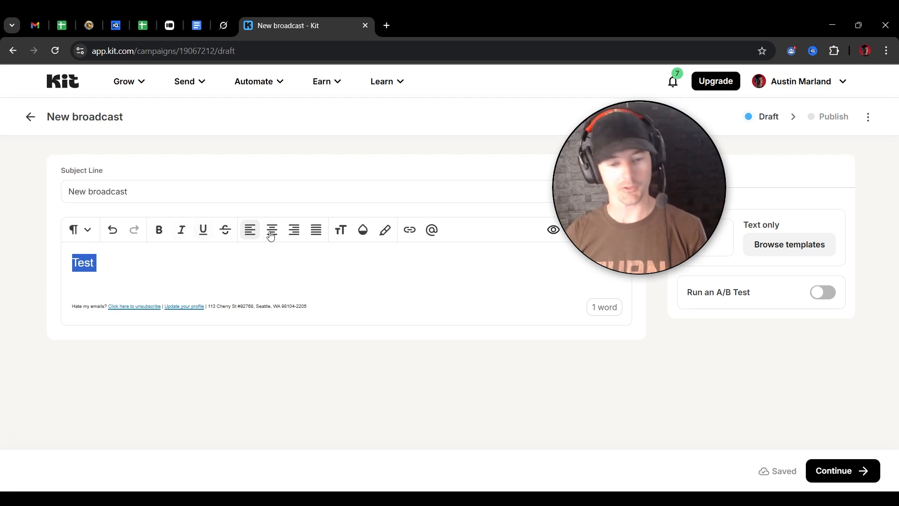
Replace the word Test in the broadcast body with the Subscriber first name personalization.
left_click(282, 277)
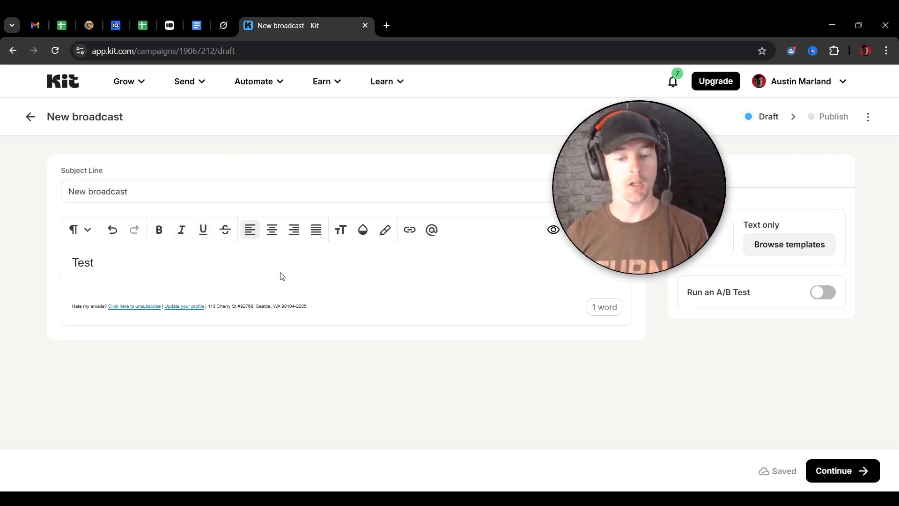
key("shift+Left")
key("shift+Left")
key("shift+Left")
key("shift+Left")
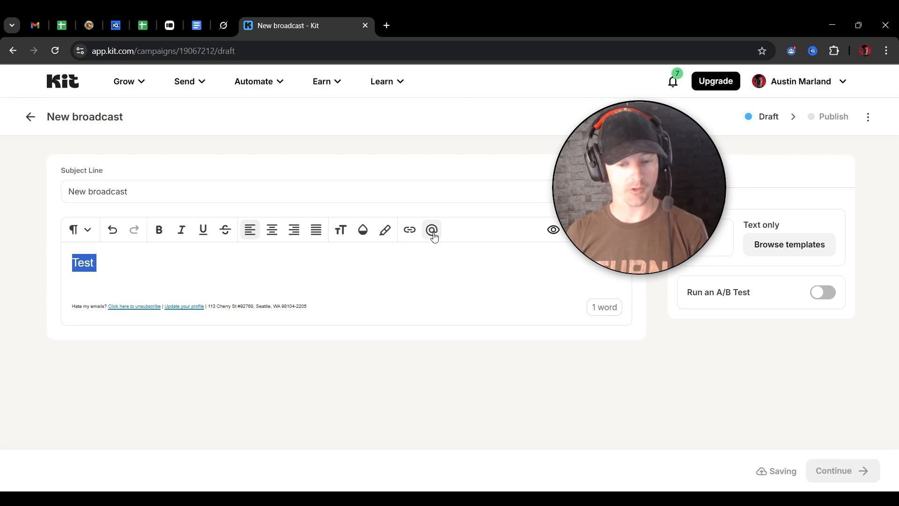
left_click(433, 234)
left_click(488, 275)
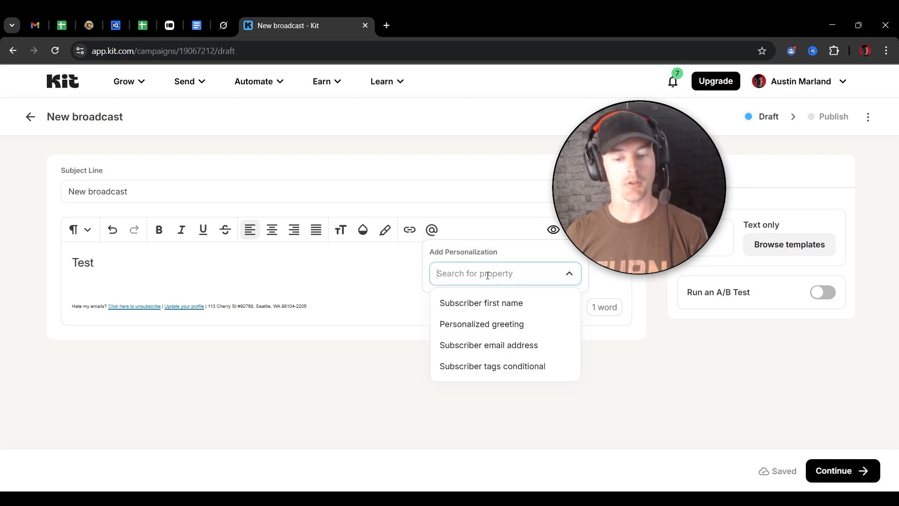
left_click(488, 303)
left_click(320, 258)
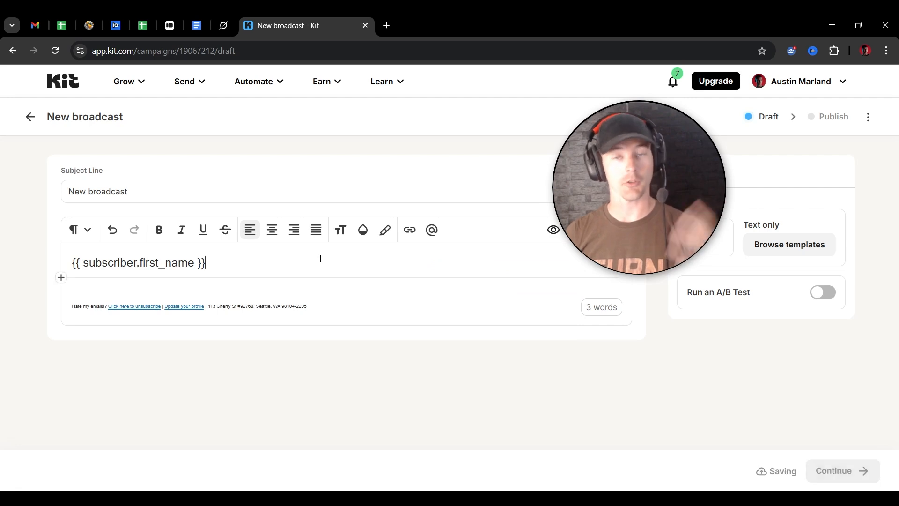
Replace the body's first line with a Subscriber tags conditional and set its tag name to ebook.
key("shift+Home")
key("BackSpace")
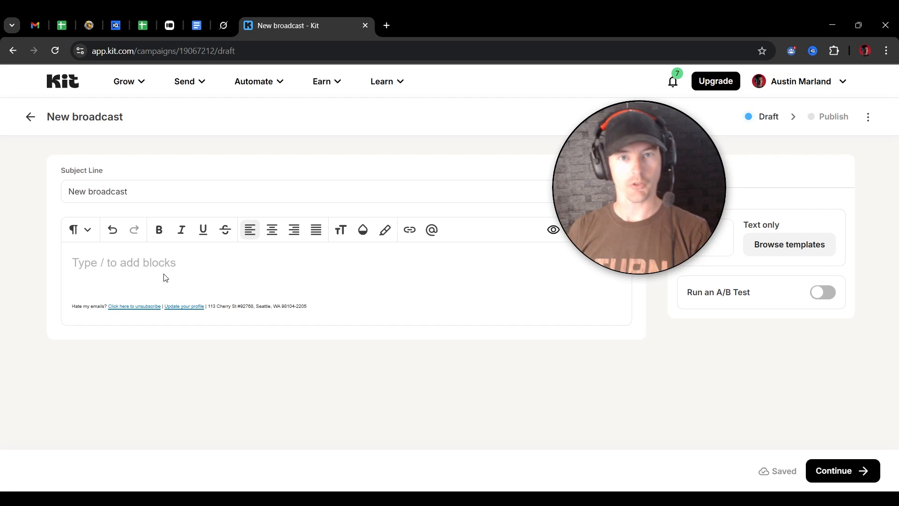
left_click(430, 230)
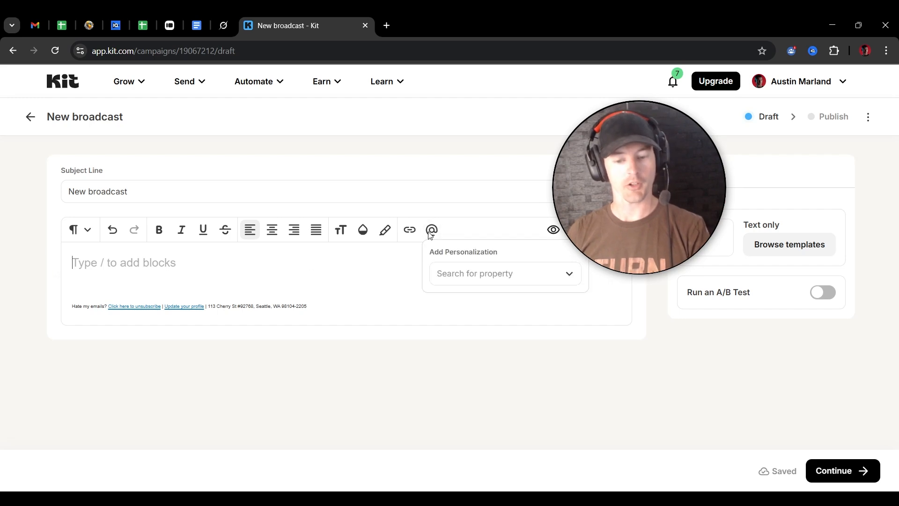
left_click(465, 275)
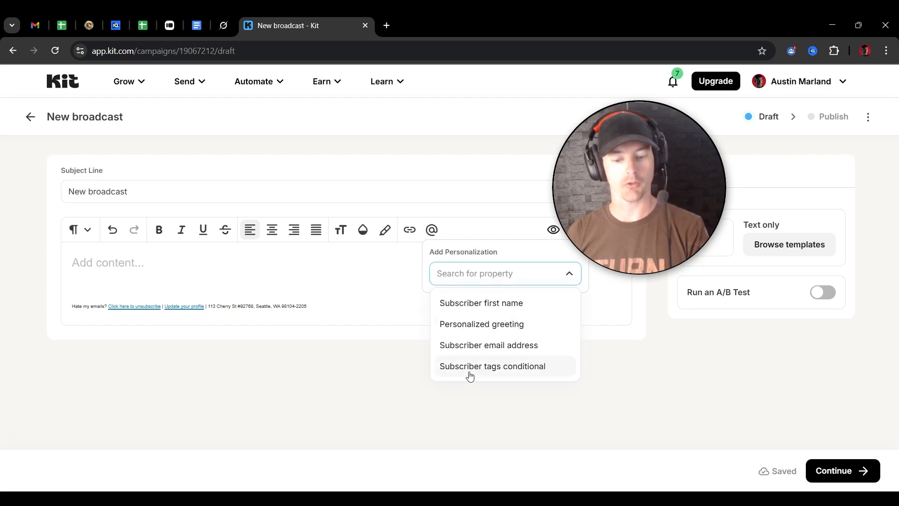
left_click(469, 367)
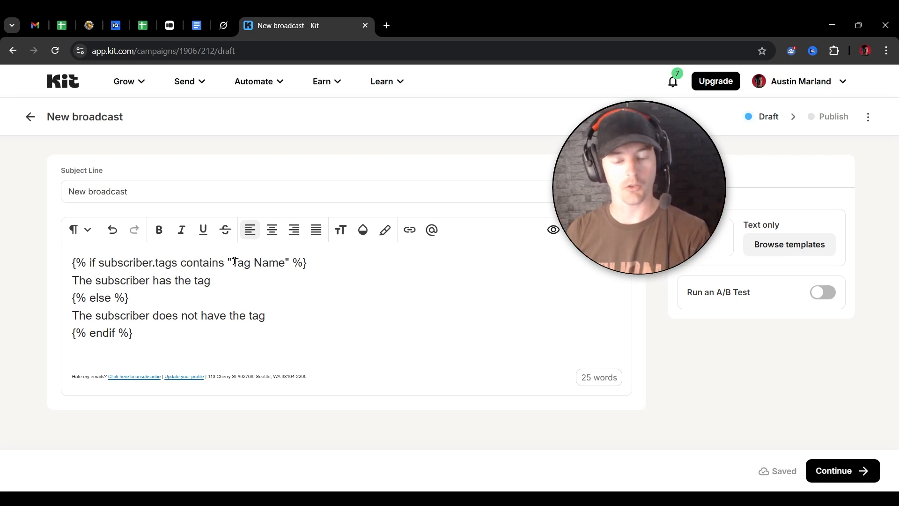
left_click_drag(286, 262, 232, 262)
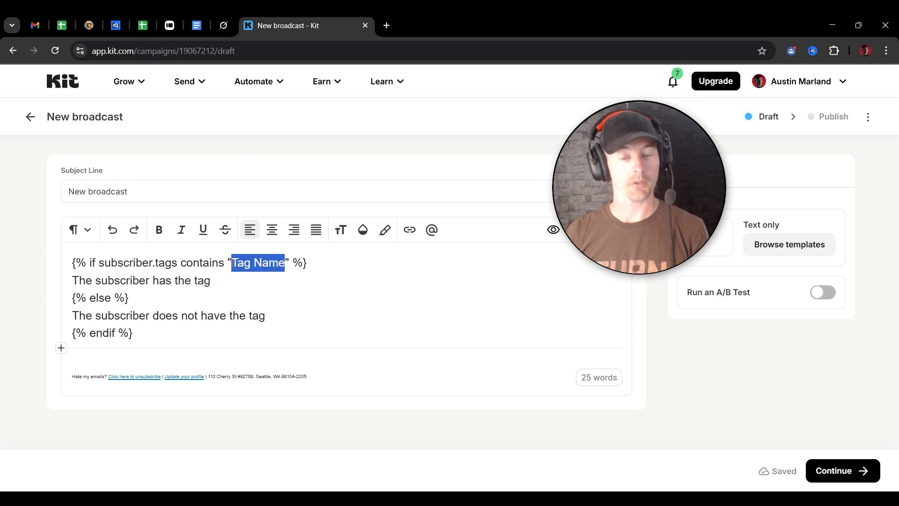
type("ebook")
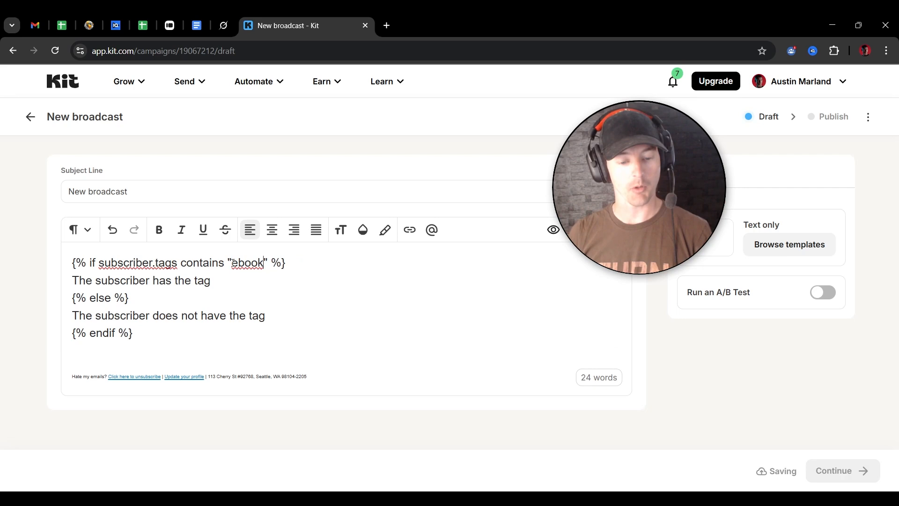
Examine the conditional's text lines for subscribers with the tag and for those without it.
left_click_drag(215, 280, 61, 287)
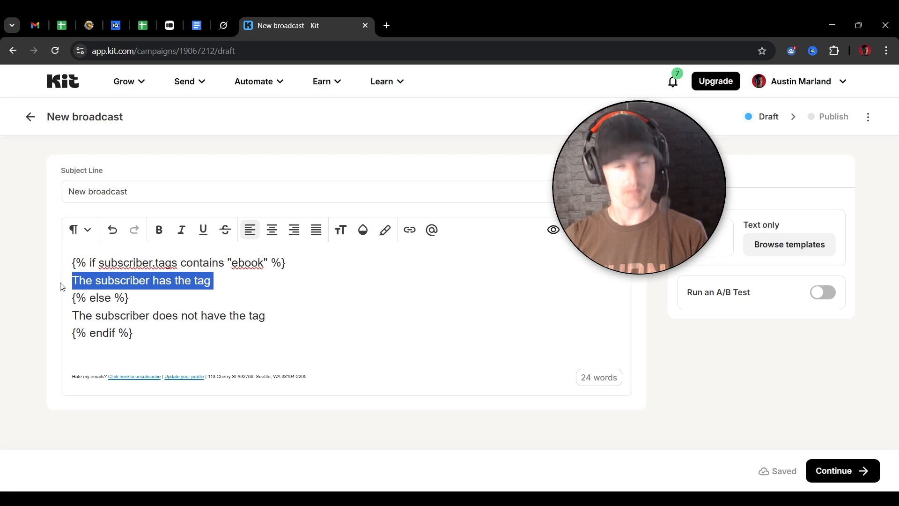
left_click(120, 316)
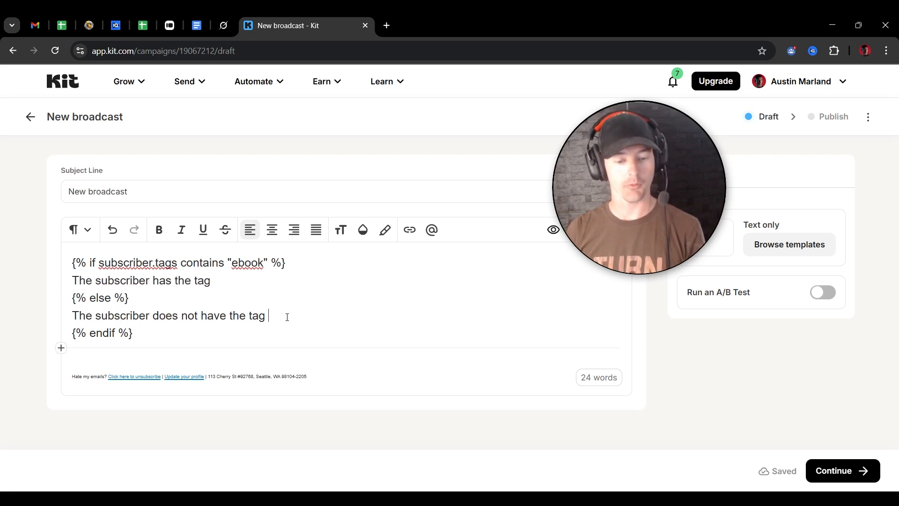
left_click_drag(287, 317, 66, 326)
left_click(258, 284)
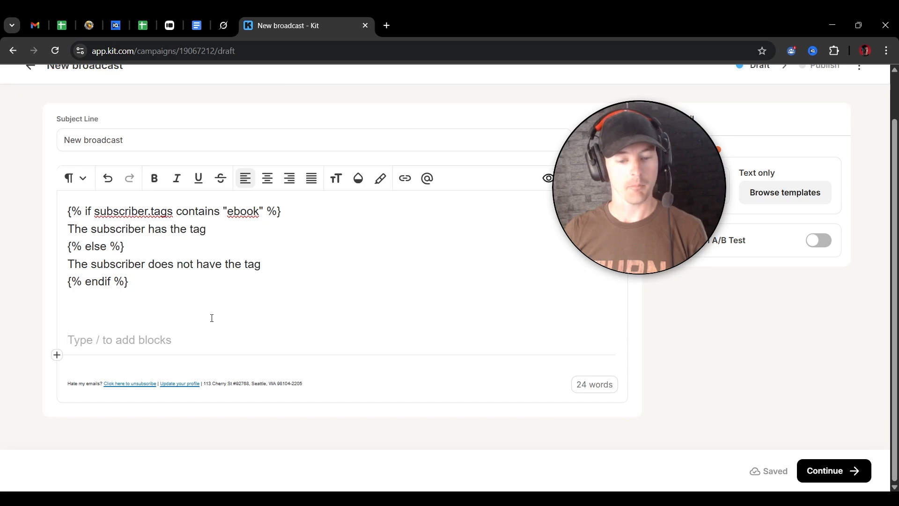
Open the block list for the empty line below the conditional and browse its action, media and advanced blocks.
left_click(57, 355)
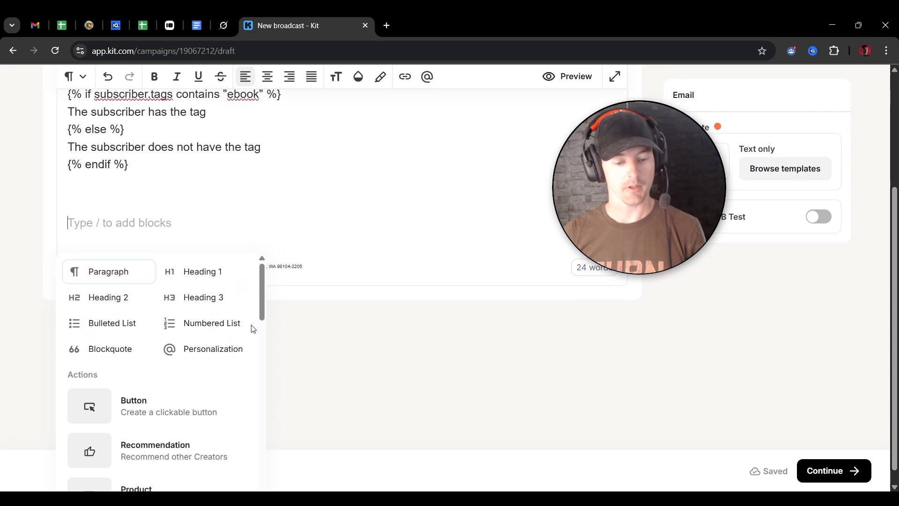
scroll(182, 337, "down", 2)
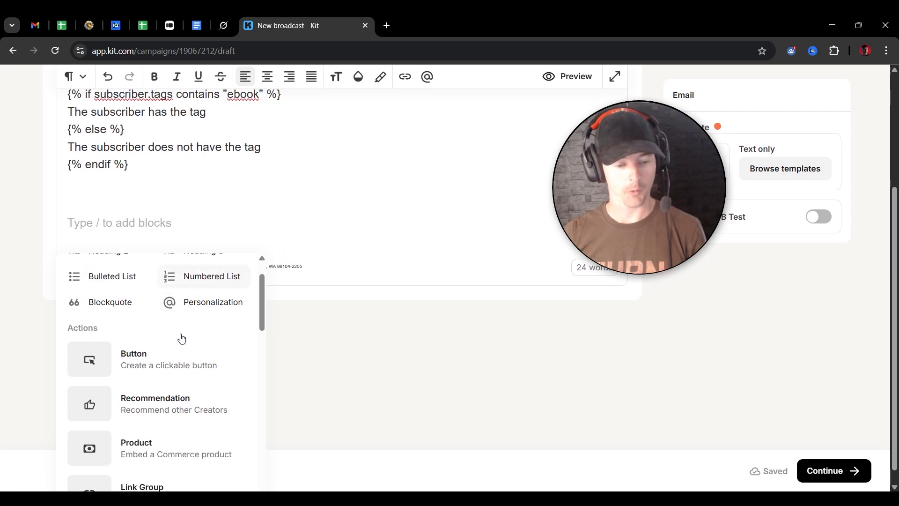
scroll(178, 336, "down", 2)
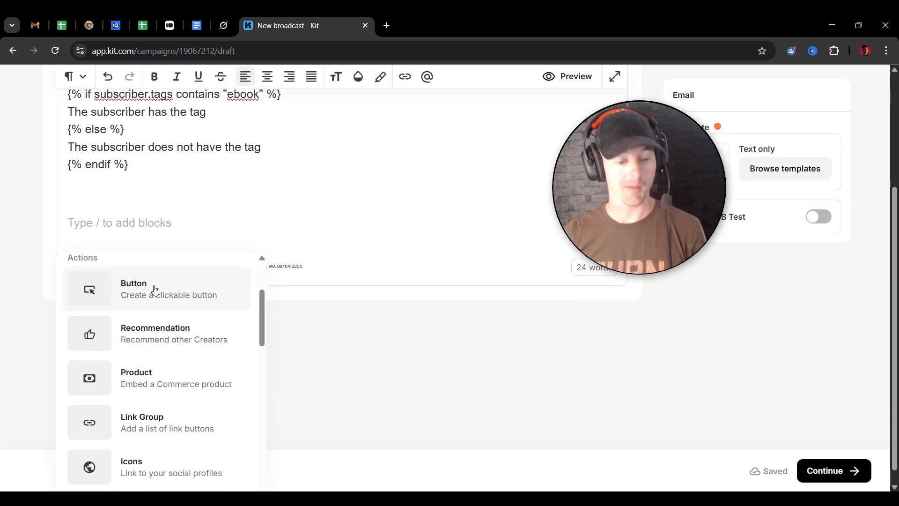
scroll(155, 290, "down", 2)
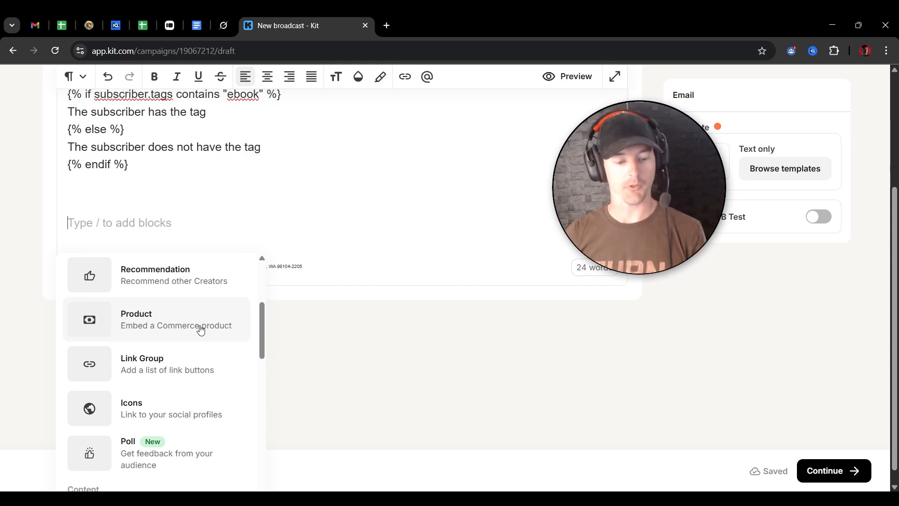
scroll(202, 330, "down", 5)
scroll(201, 330, "down", 2)
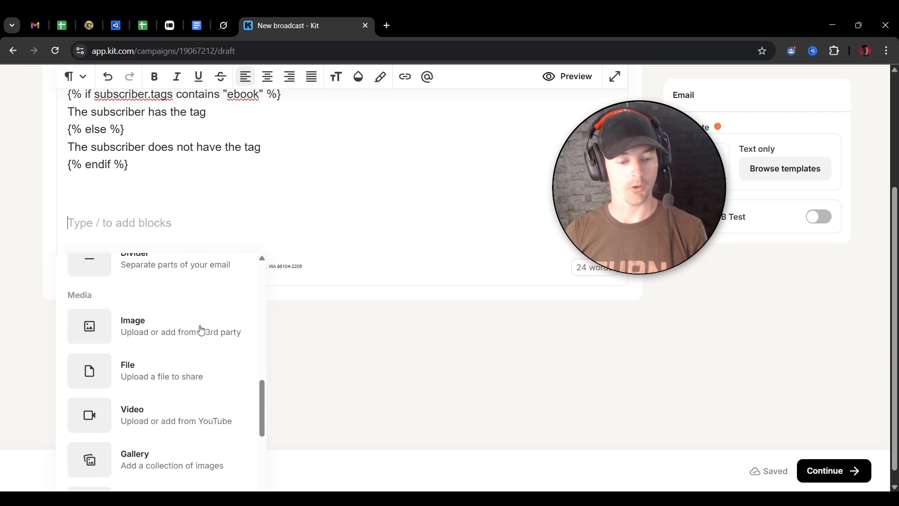
scroll(201, 398, "down", 1)
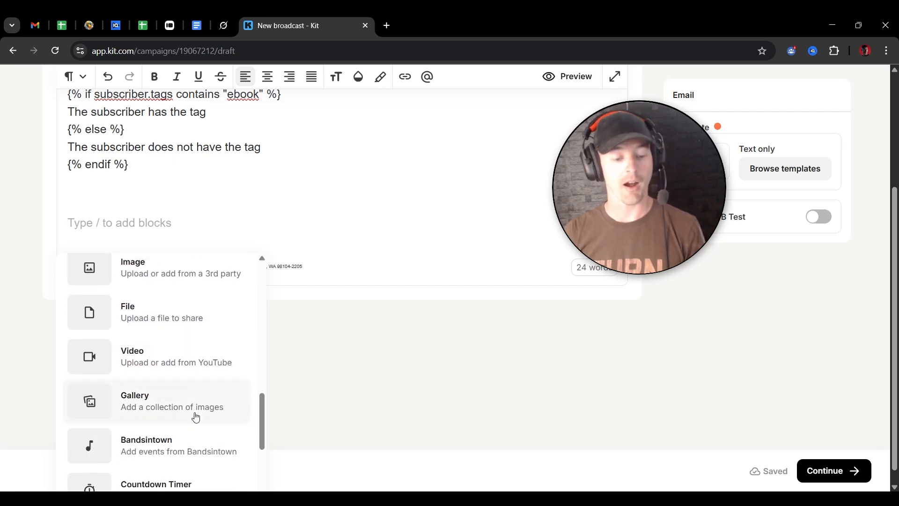
scroll(220, 349, "down", 4)
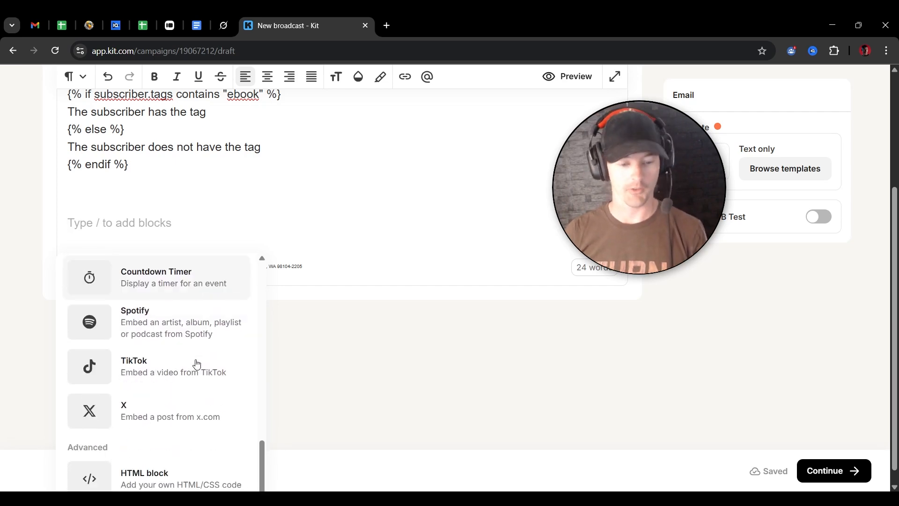
scroll(196, 364, "up", 1)
scroll(196, 345, "down", 1)
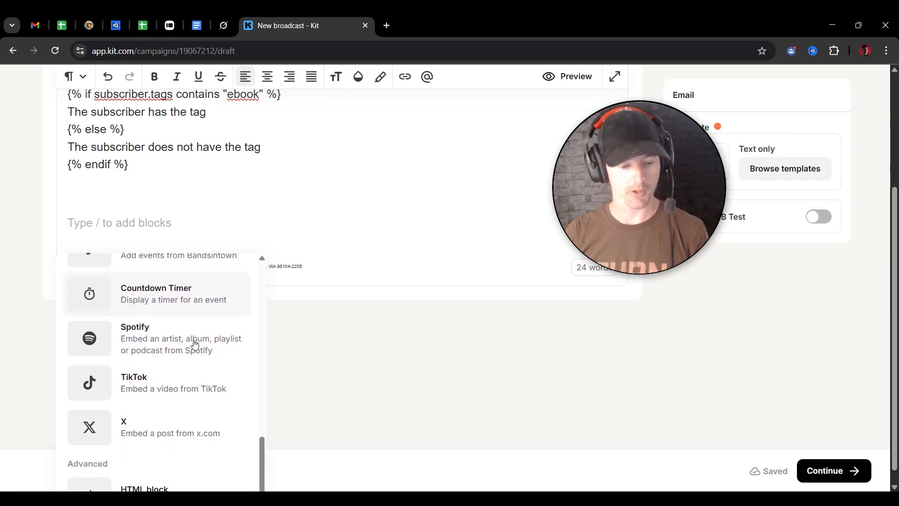
Continue the broadcast to its publishing stage and choose to send it as an email.
scroll(228, 383, "down", 1)
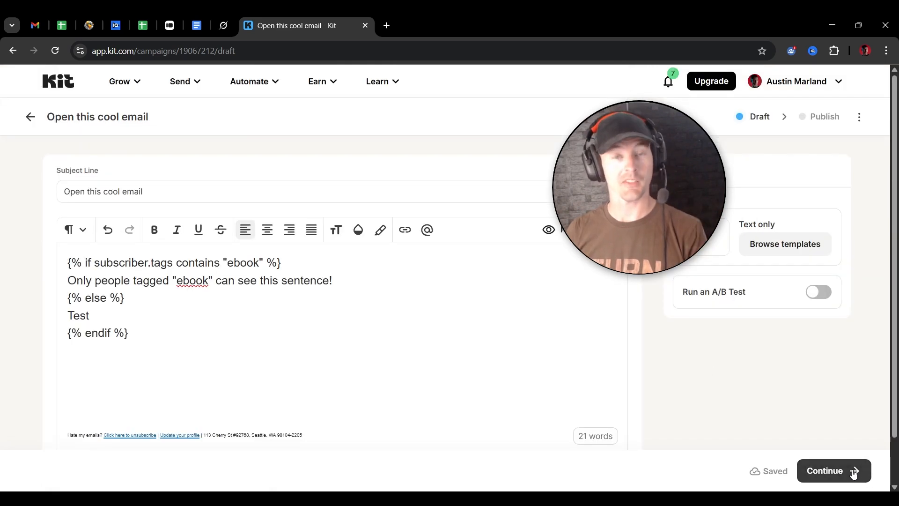
left_click(854, 472)
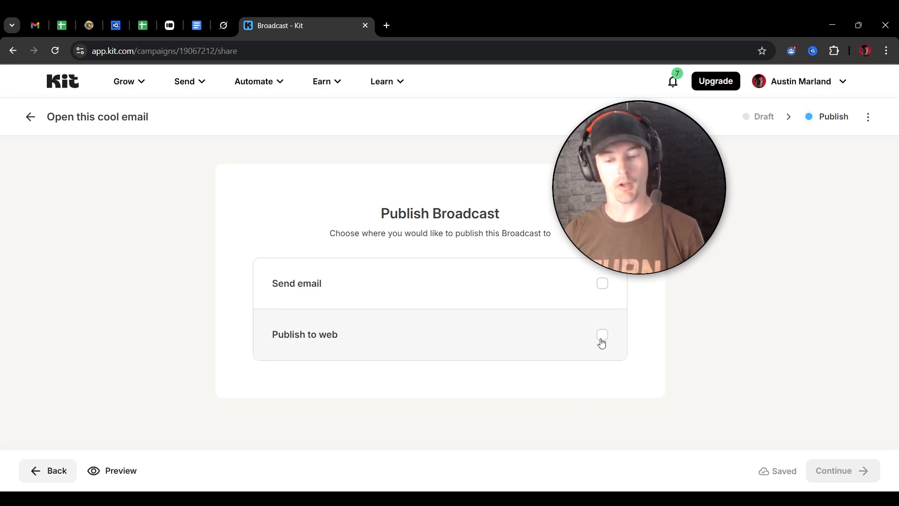
left_click(604, 283)
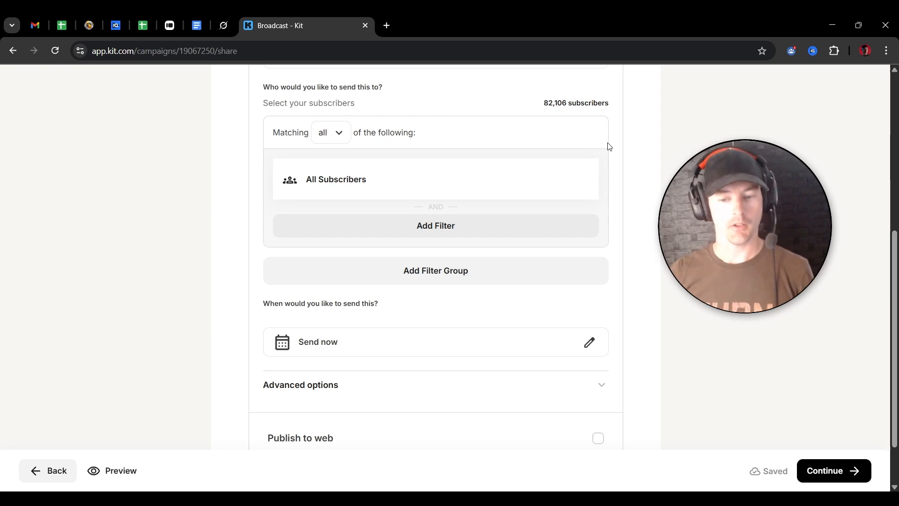
Replace the All Subscribers recipient filter with Cold subscribers.
left_click_drag(533, 104, 655, 99)
left_click(656, 101)
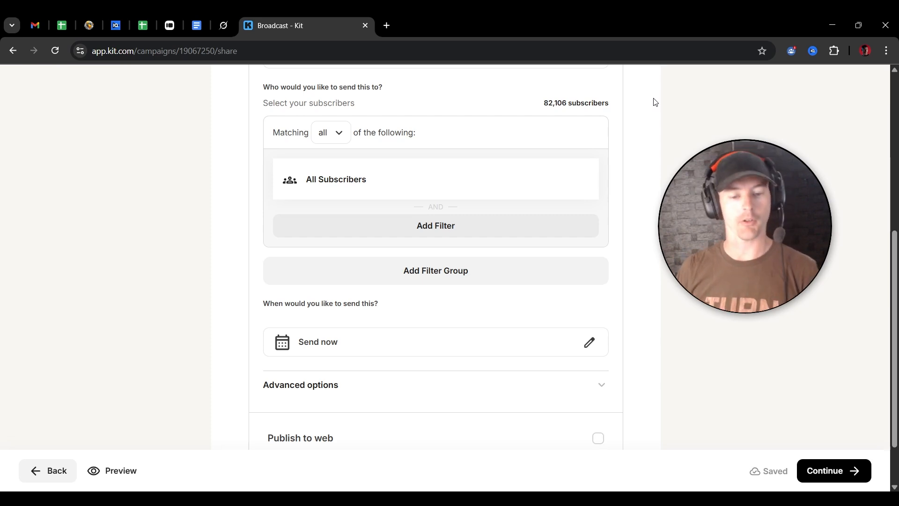
left_click(345, 186)
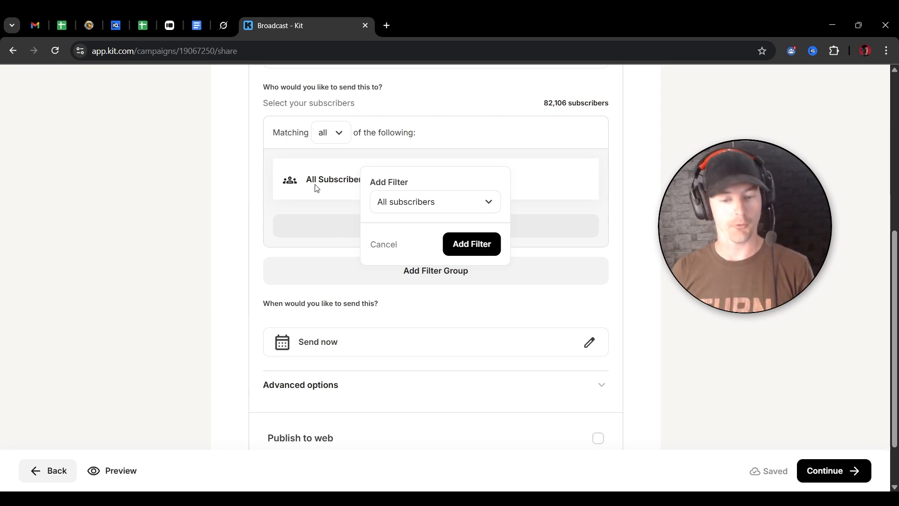
left_click(425, 207)
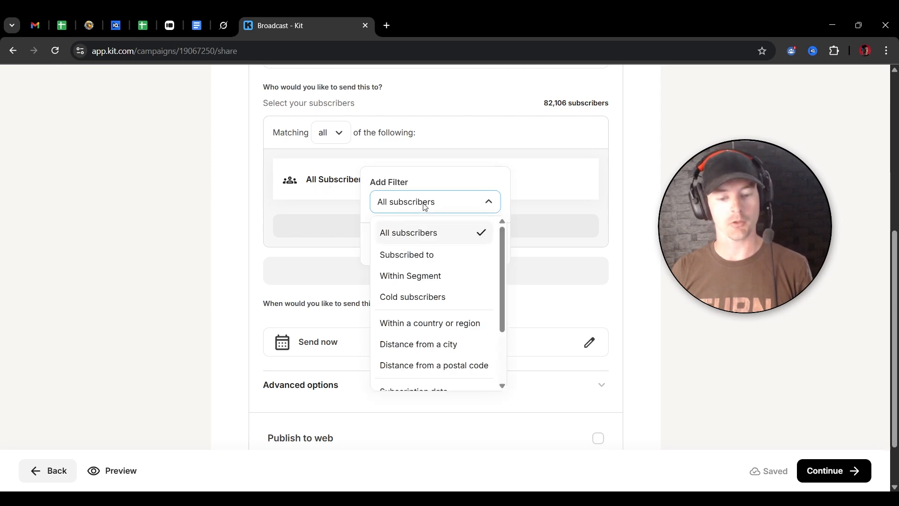
left_click(430, 302)
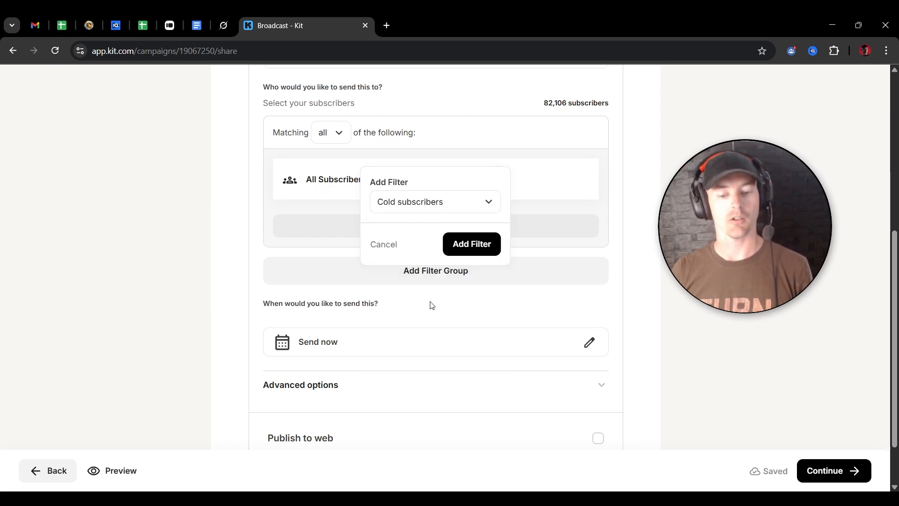
left_click(471, 252)
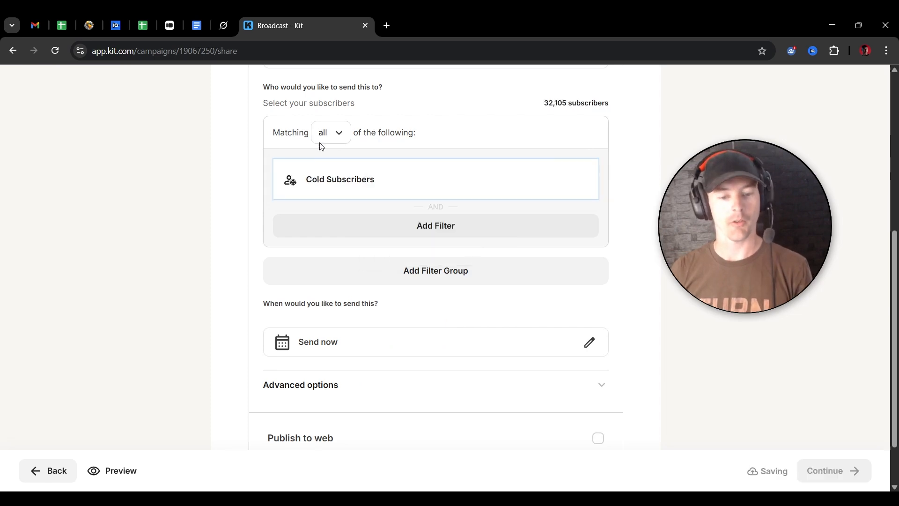
Set the filter group to match none of its conditions so cold subscribers are excluded, and check the recipient count.
left_click(332, 136)
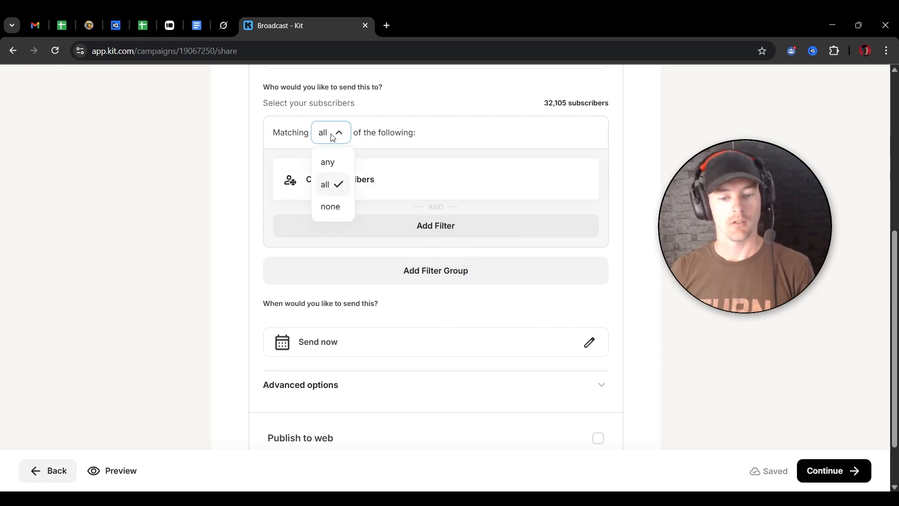
left_click(338, 208)
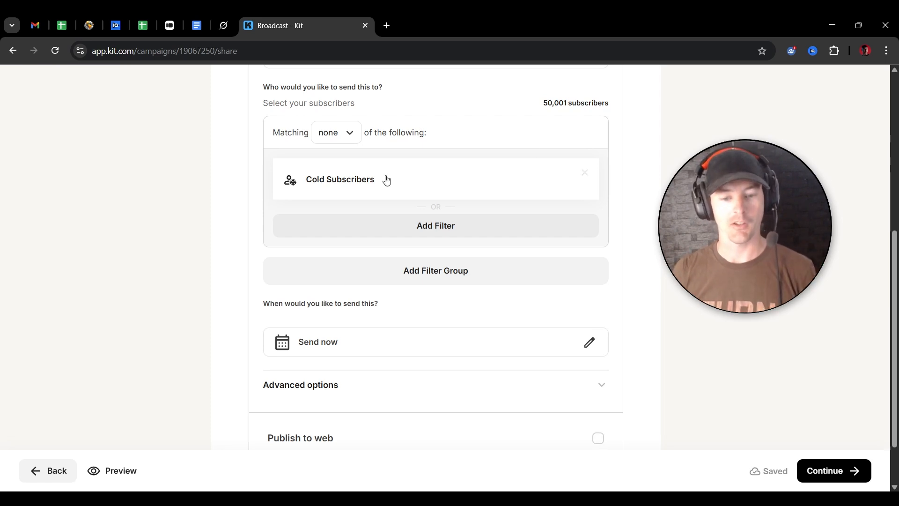
left_click_drag(542, 102, 611, 105)
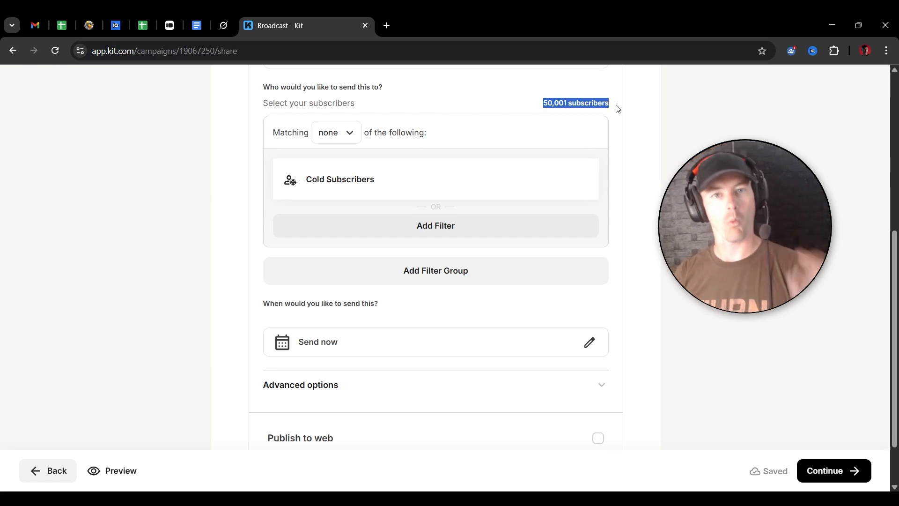
left_click(617, 109)
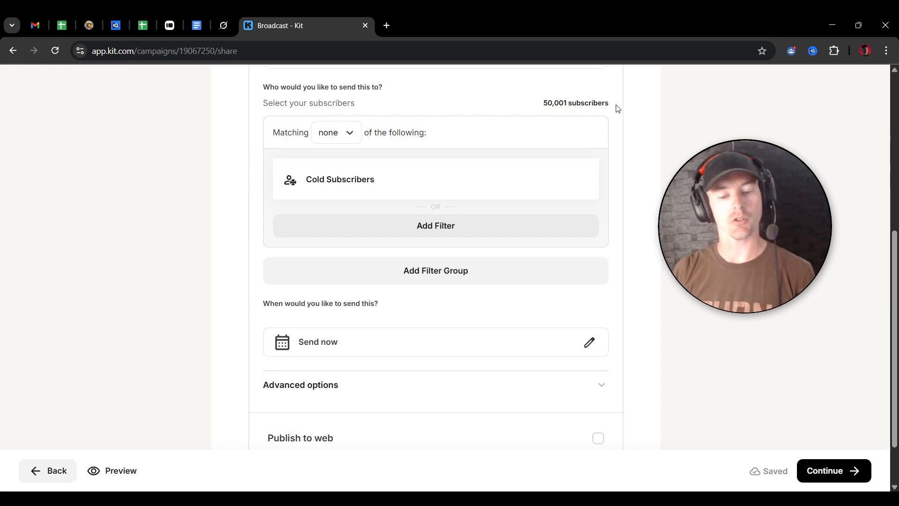
Examine the other recipient filter types, including Subscribed to forms, keep the Cold subscribers filter, and open the send time for editing.
left_click(325, 179)
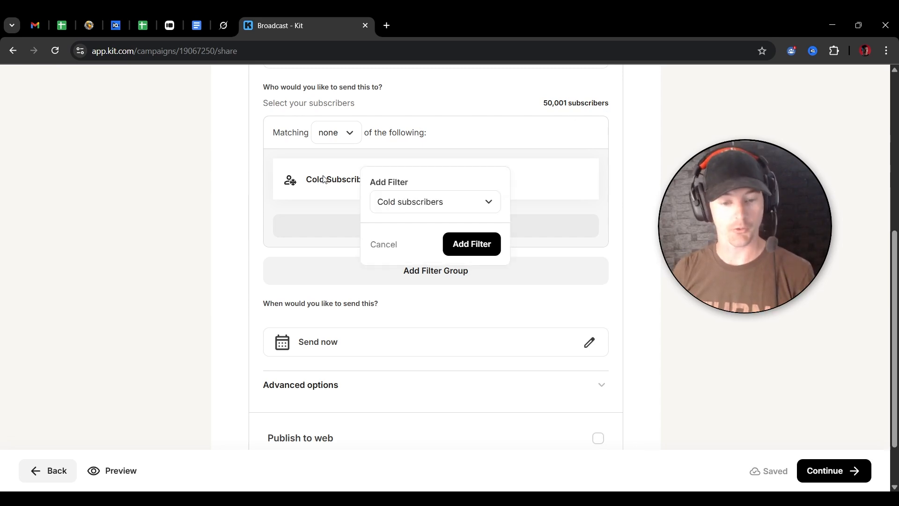
left_click(404, 203)
left_click(418, 257)
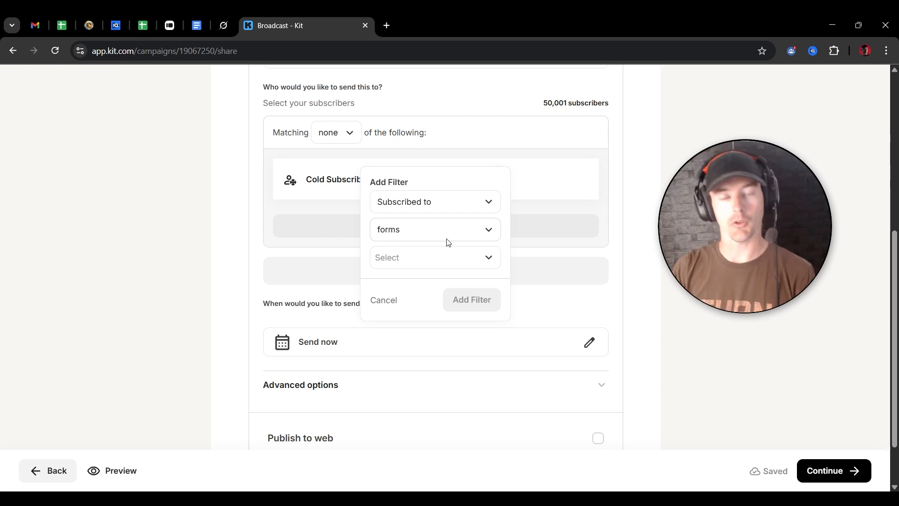
left_click(384, 300)
left_click(371, 180)
left_click(429, 206)
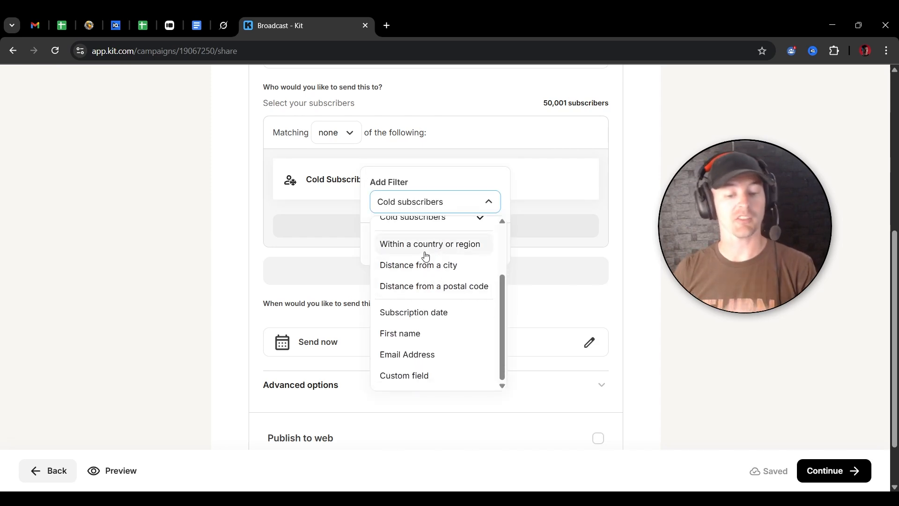
scroll(423, 332, "down", 1)
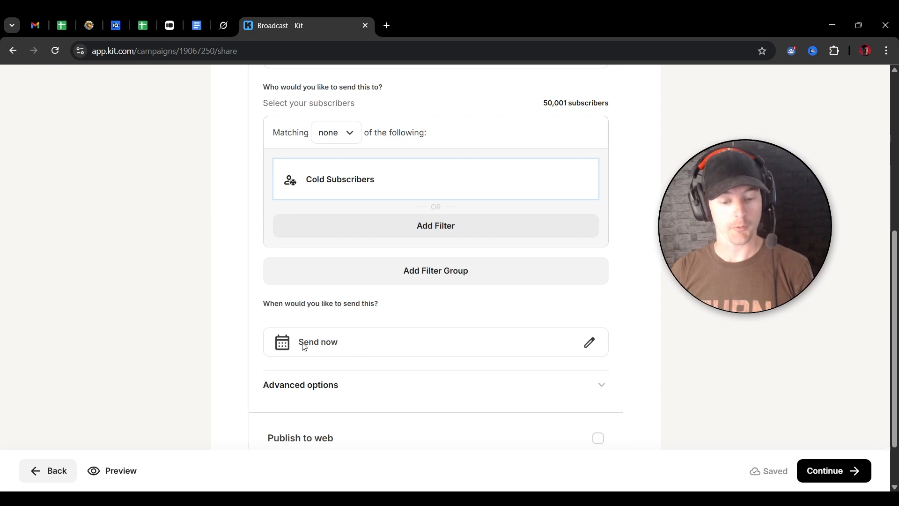
left_click(583, 347)
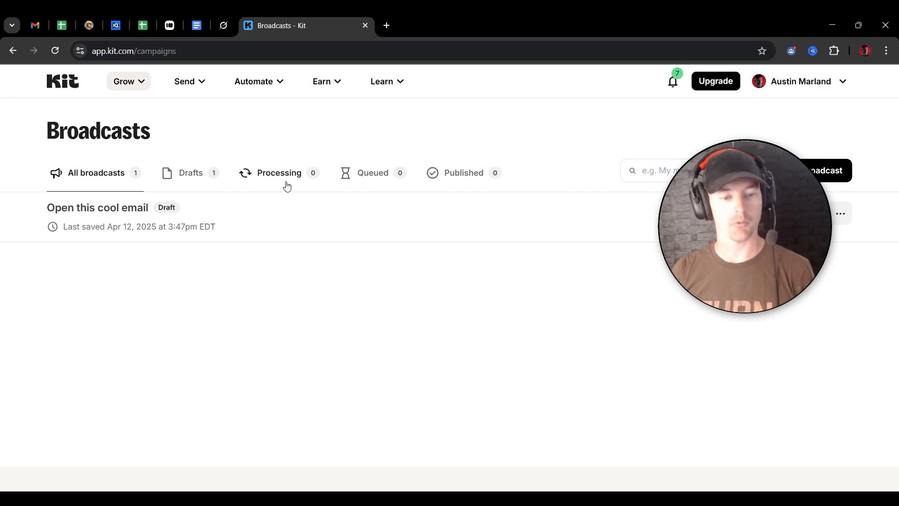
Go to the Landing Pages & Forms page.
left_click(144, 90)
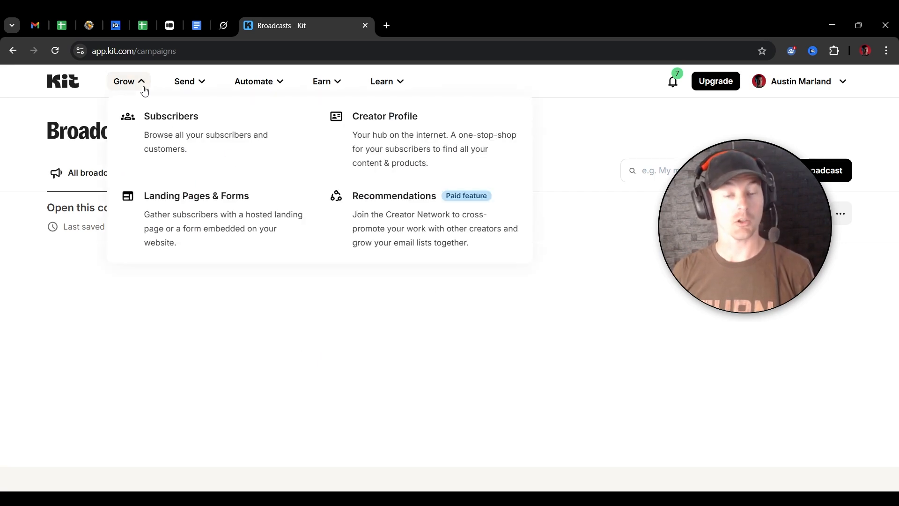
left_click(222, 238)
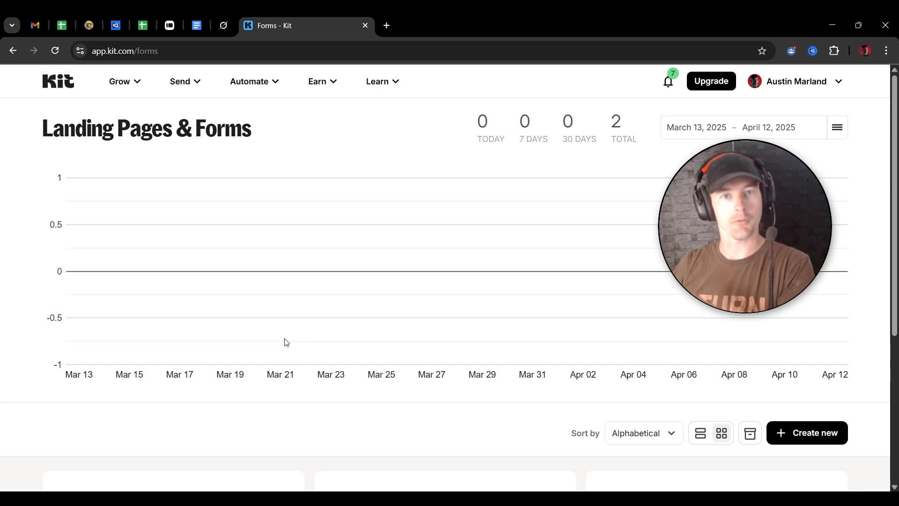
left_click_drag(77, 146, 344, 121)
left_click(347, 130)
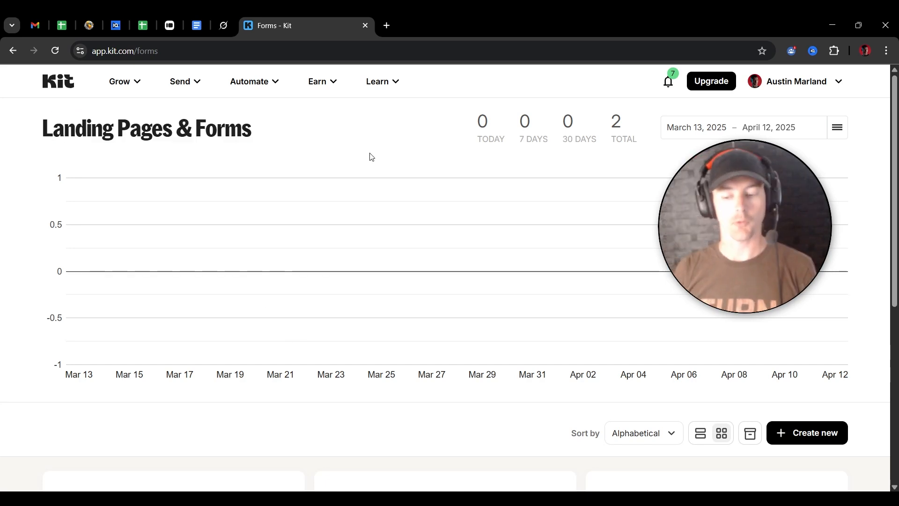
Create a new inline form from the Clare template.
left_click(796, 432)
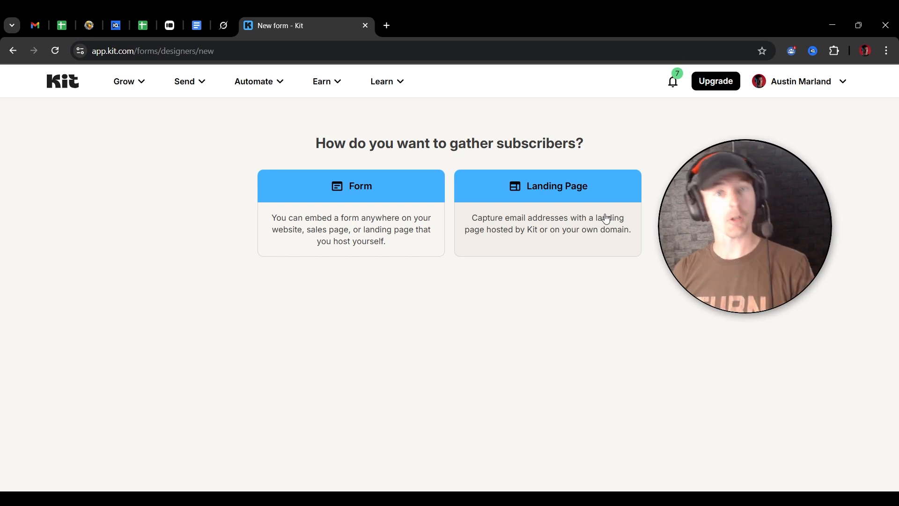
left_click(370, 203)
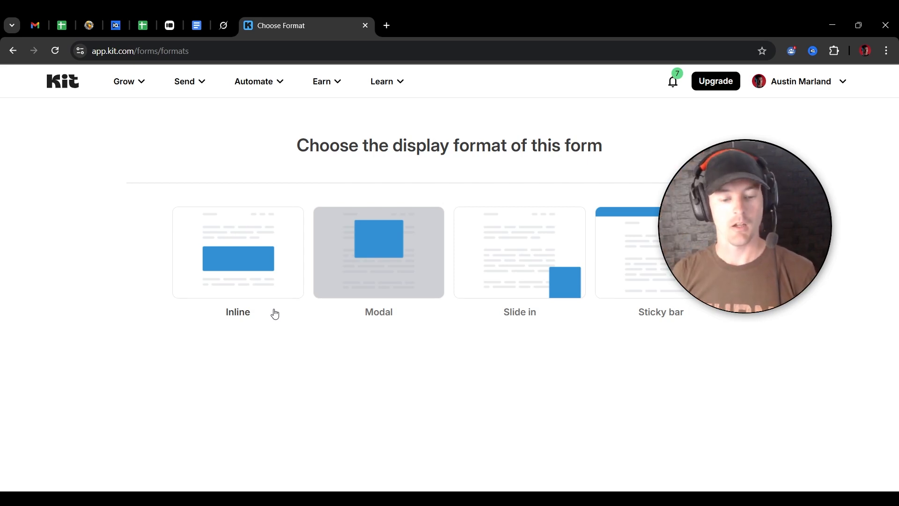
left_click(269, 265)
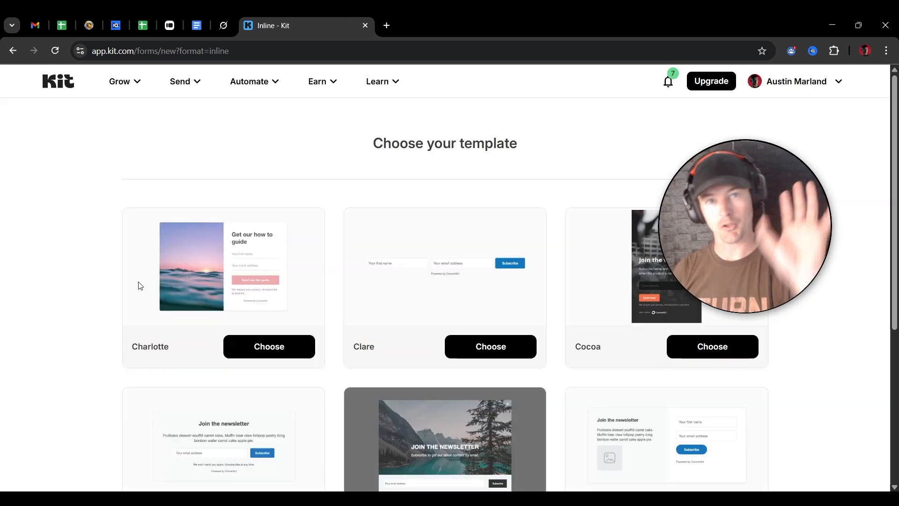
scroll(138, 286, "down", 3)
scroll(139, 285, "up", 3)
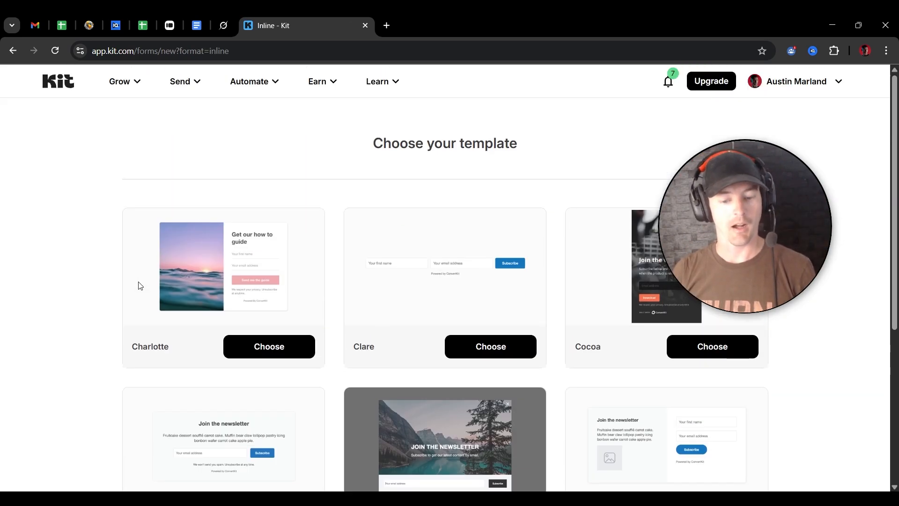
scroll(139, 285, "down", 5)
scroll(139, 285, "up", 5)
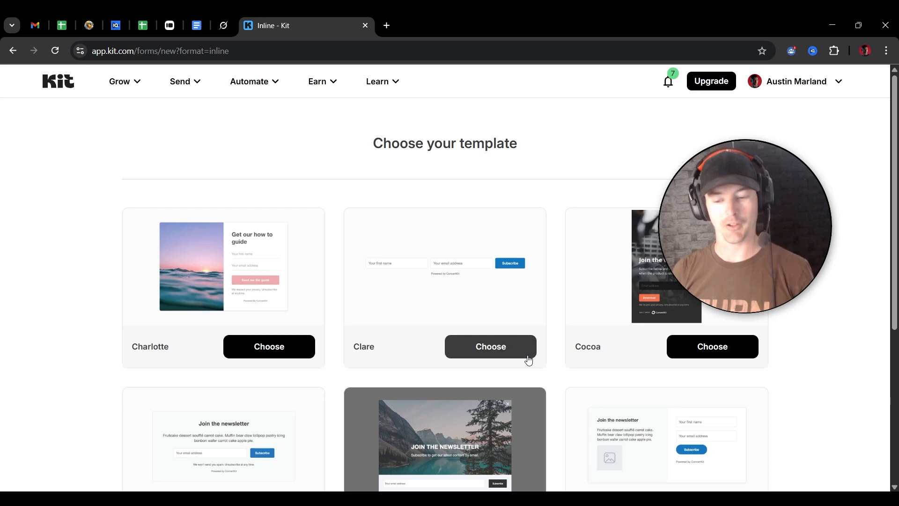
left_click(502, 361)
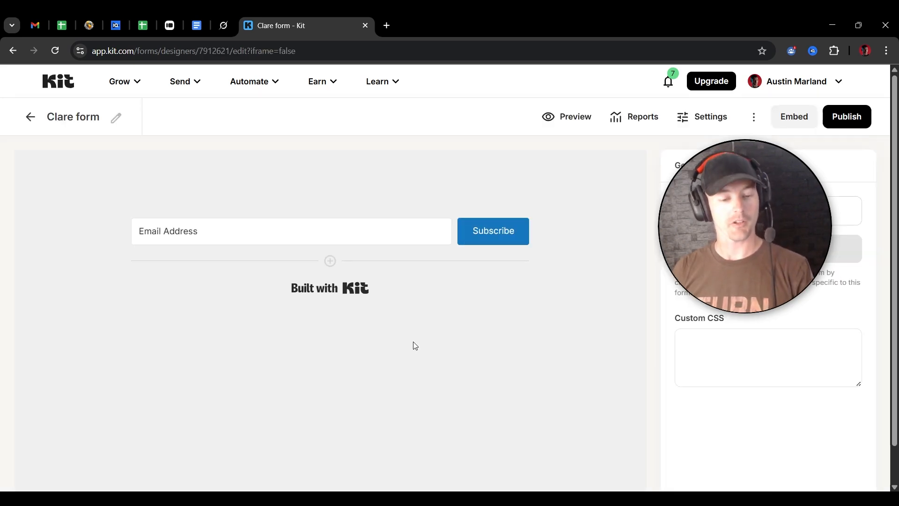
Add a required First Name field to the form and place it before the Email Address field.
left_click(225, 238)
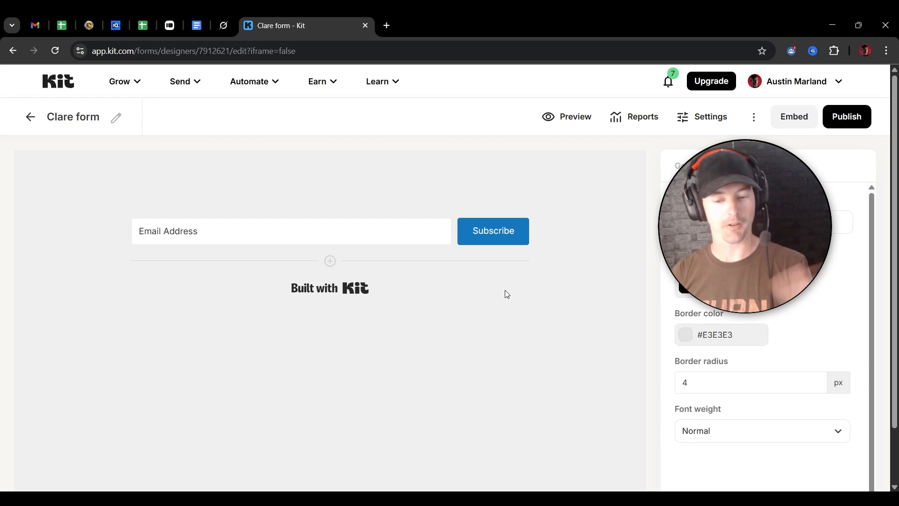
left_click(333, 265)
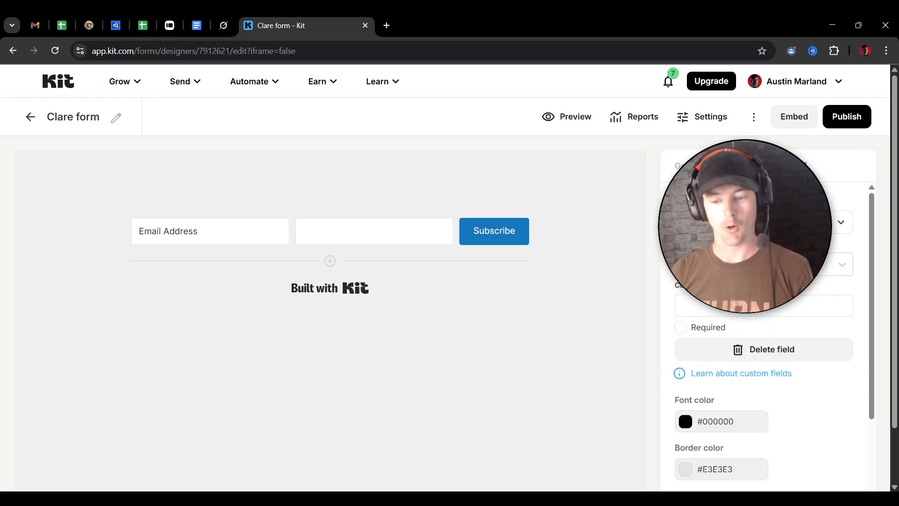
left_click(758, 264)
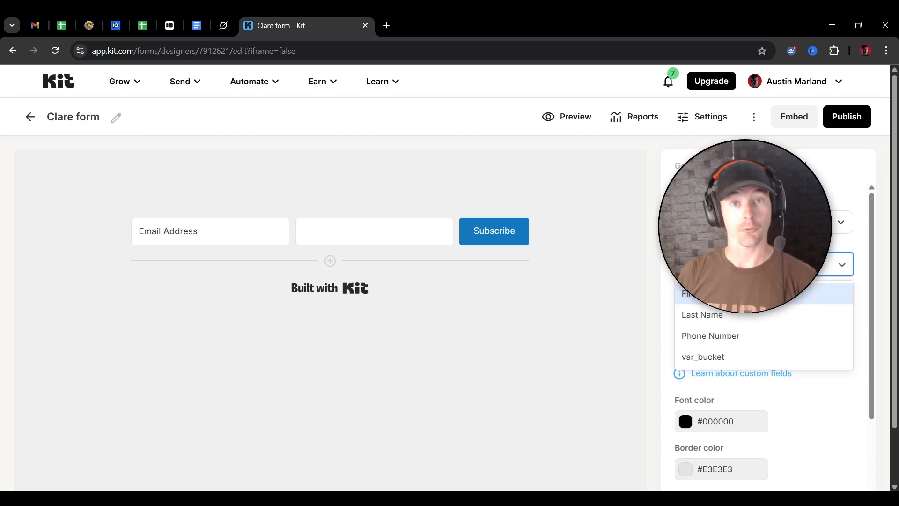
left_click(749, 294)
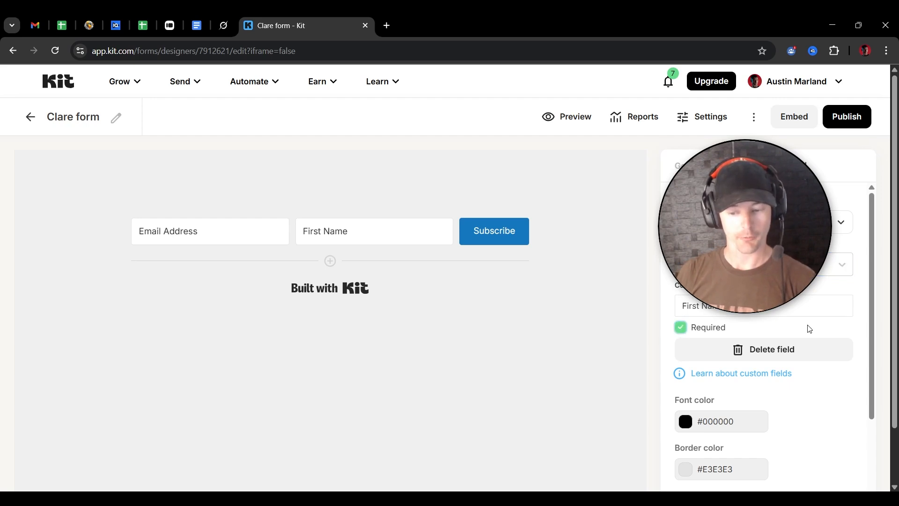
scroll(817, 328, "down", 3)
scroll(811, 338, "down", 1)
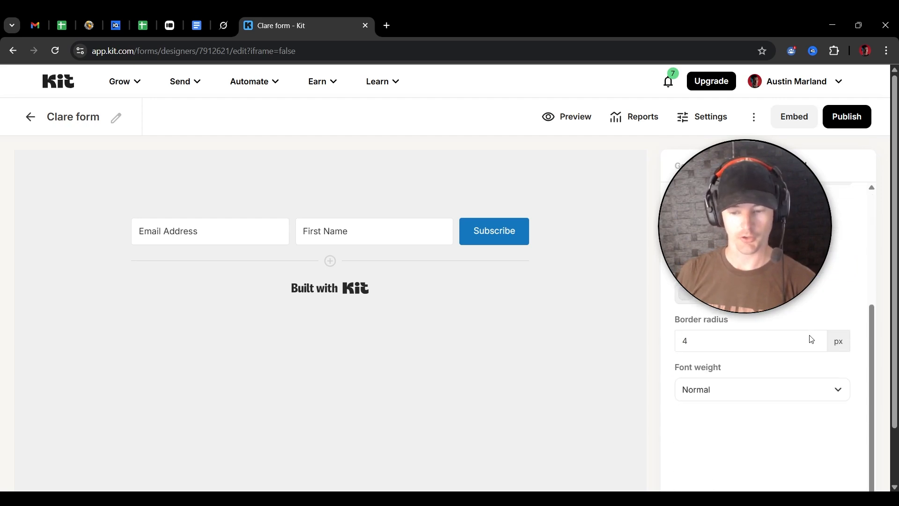
scroll(791, 302, "up", 3)
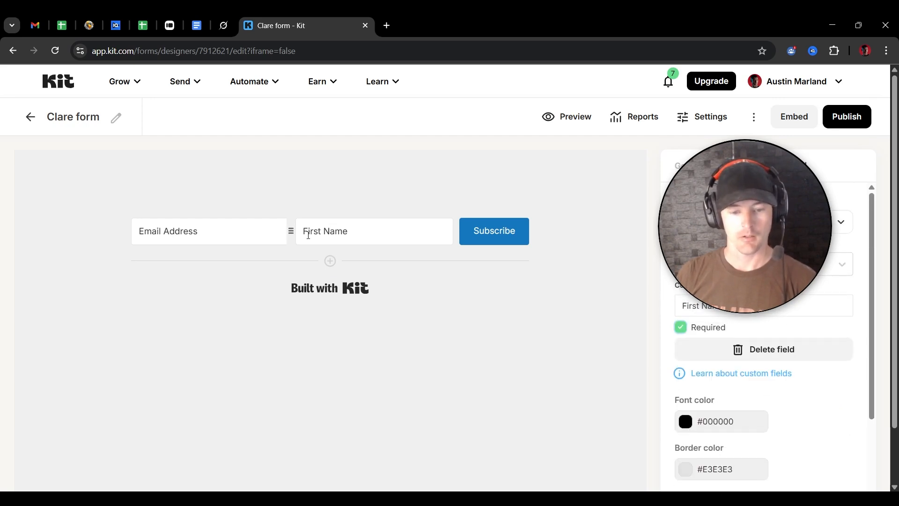
left_click_drag(293, 230, 121, 232)
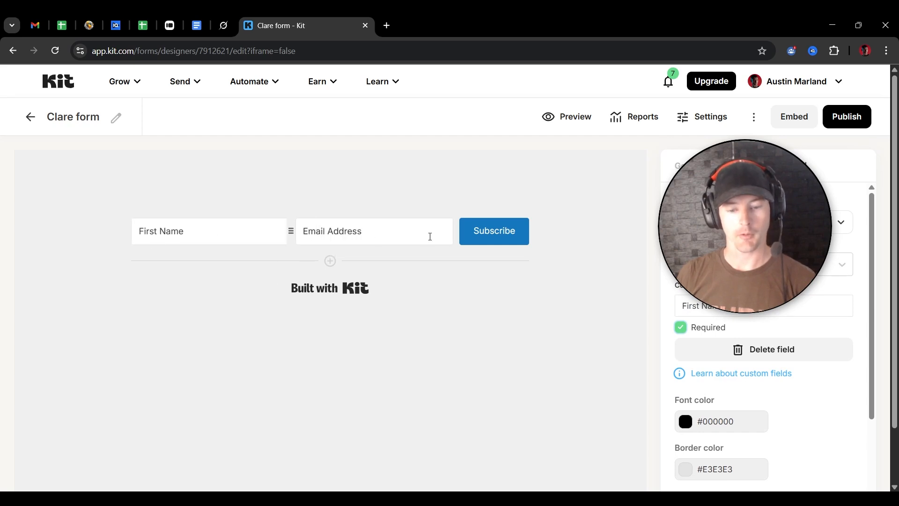
Add a required Phone Number field to the form below the Email Address field.
left_click(331, 262)
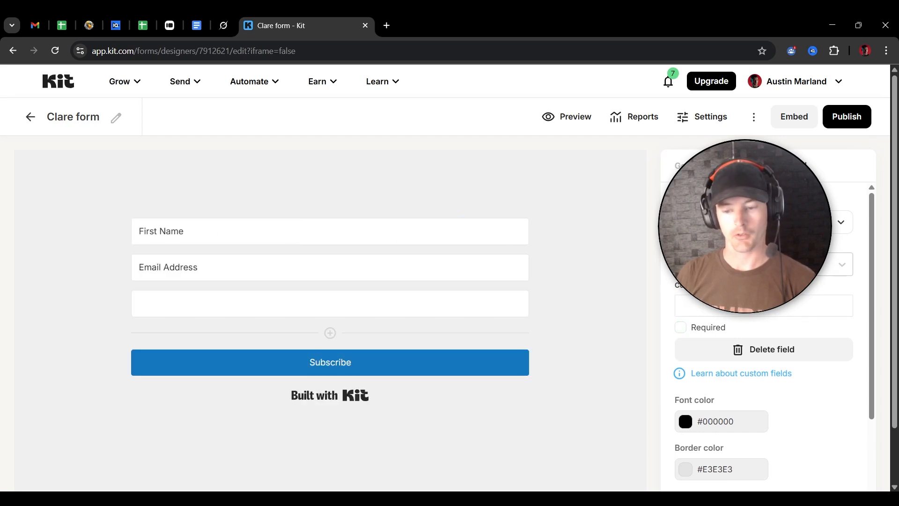
left_click(731, 265)
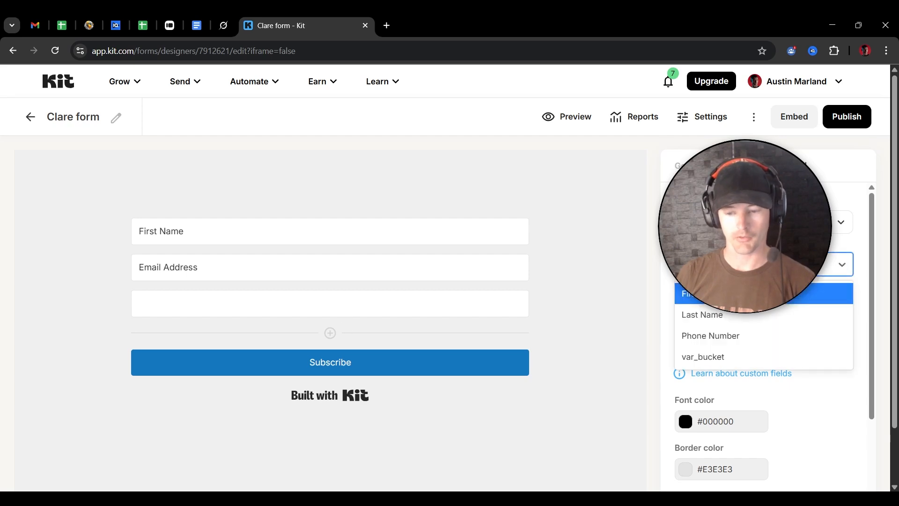
left_click(687, 335)
left_click(680, 328)
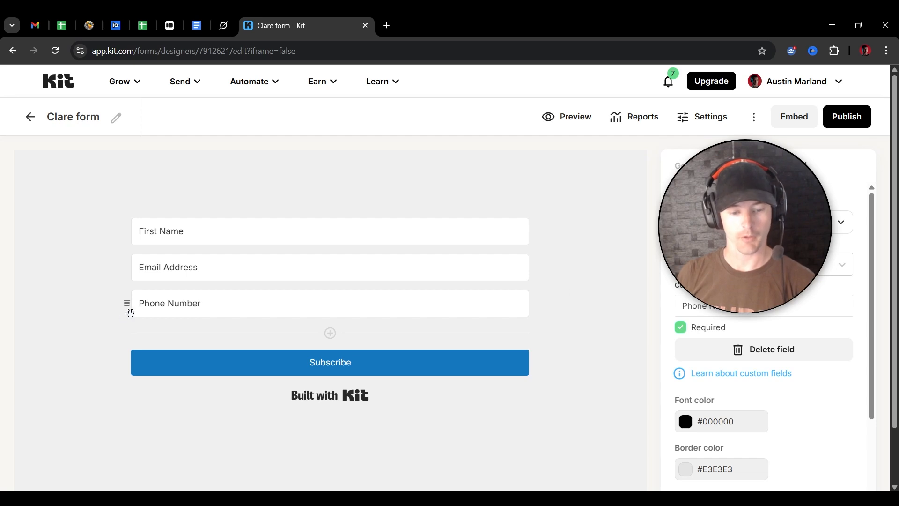
mouse_move(124, 302)
left_mouse_down()
mouse_move(114, 229)
mouse_move(120, 302)
left_mouse_up()
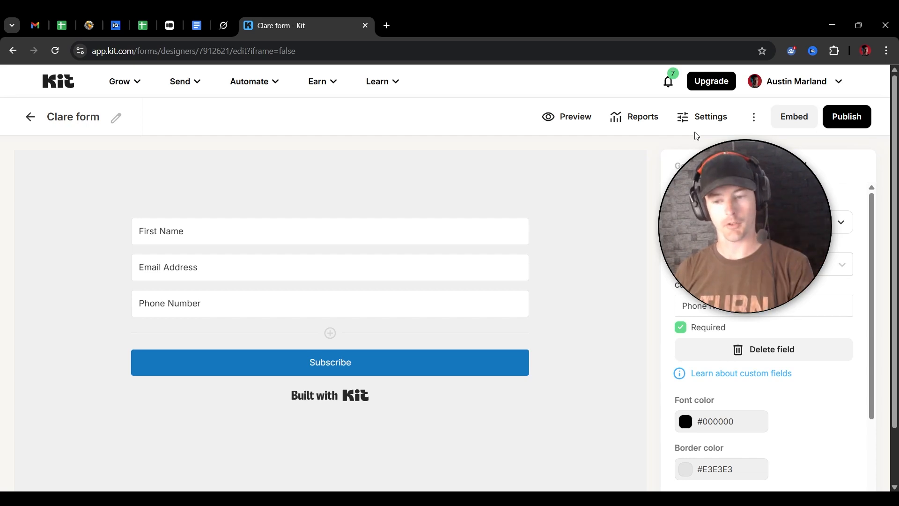
Review the form settings for the success message, custom domain and incentive email.
left_click(702, 117)
left_click_drag(380, 277, 628, 290)
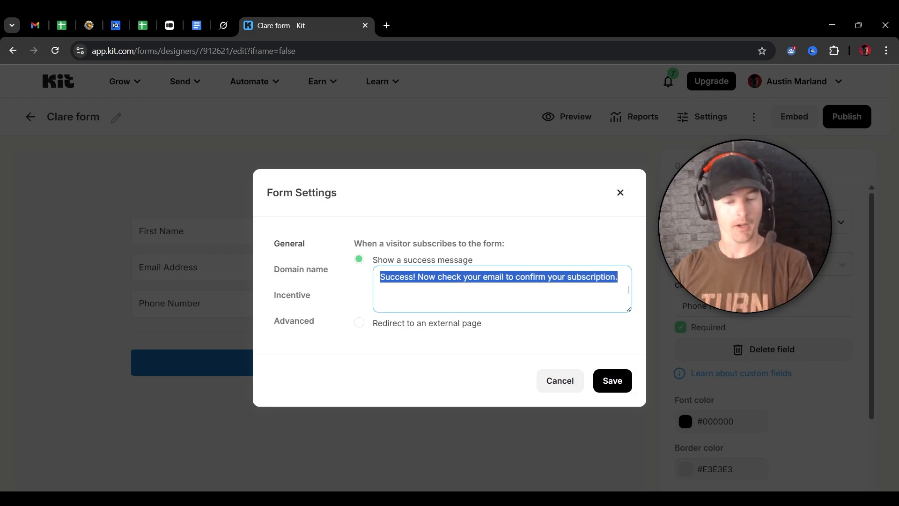
left_click(307, 272)
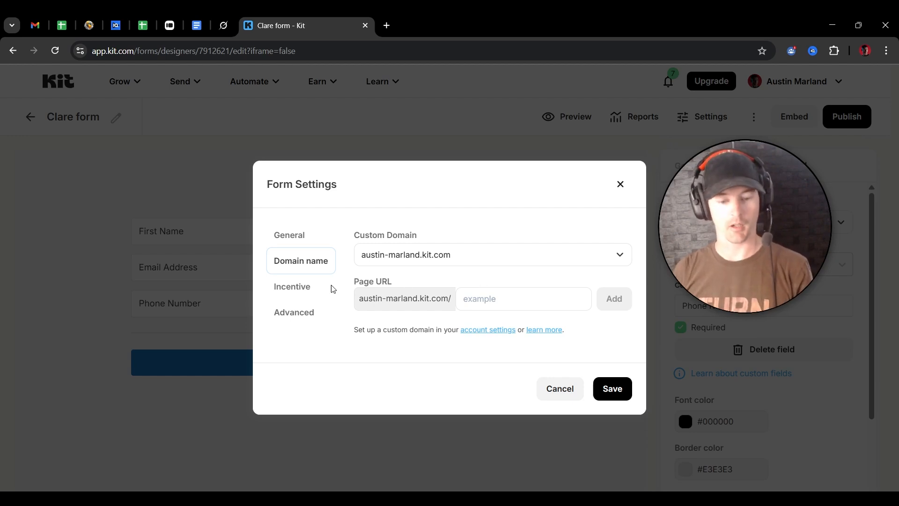
left_click(309, 291)
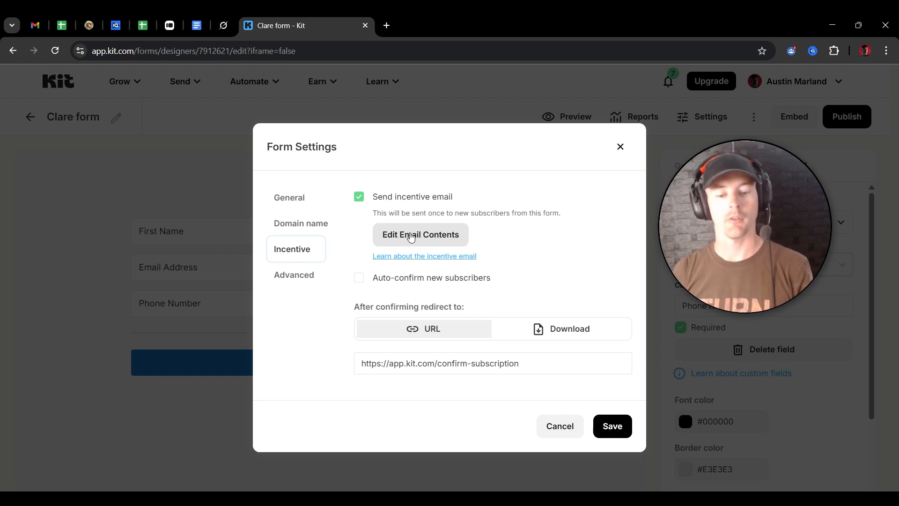
Compare the auto-confirm and redirect options, leave auto-confirm off with the URL redirect selected, and save the form settings.
left_click(360, 281)
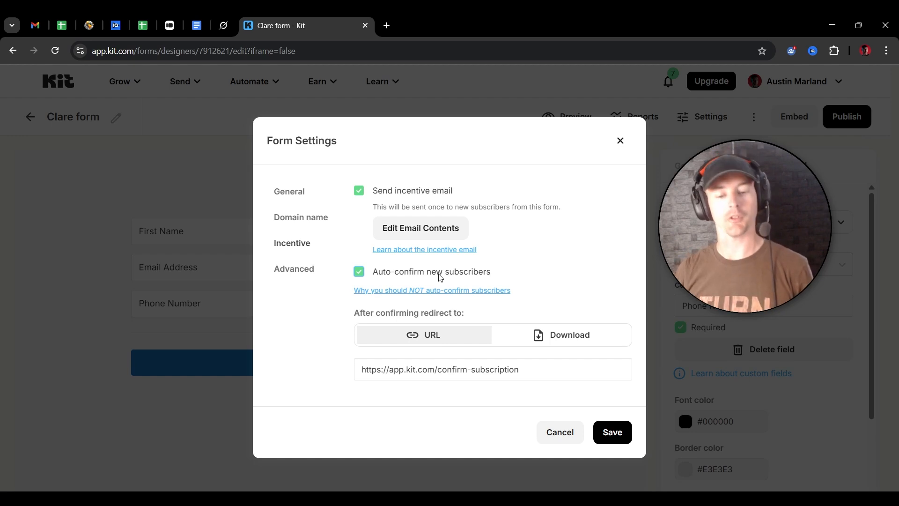
left_click(359, 278)
left_click_drag(567, 368, 317, 373)
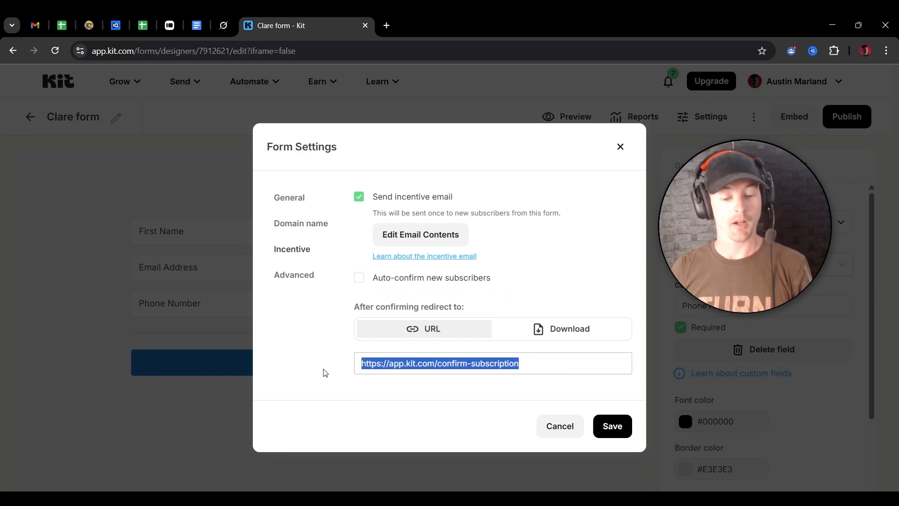
left_click(433, 383)
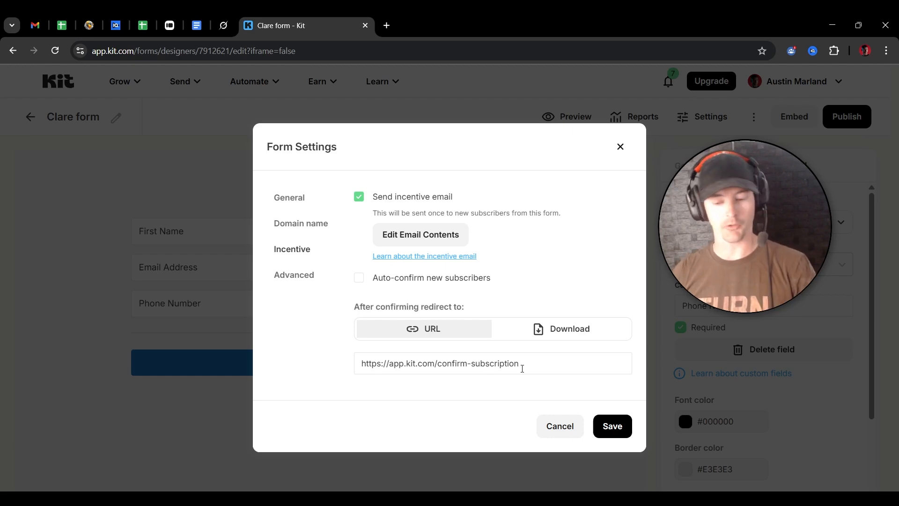
left_click(509, 328)
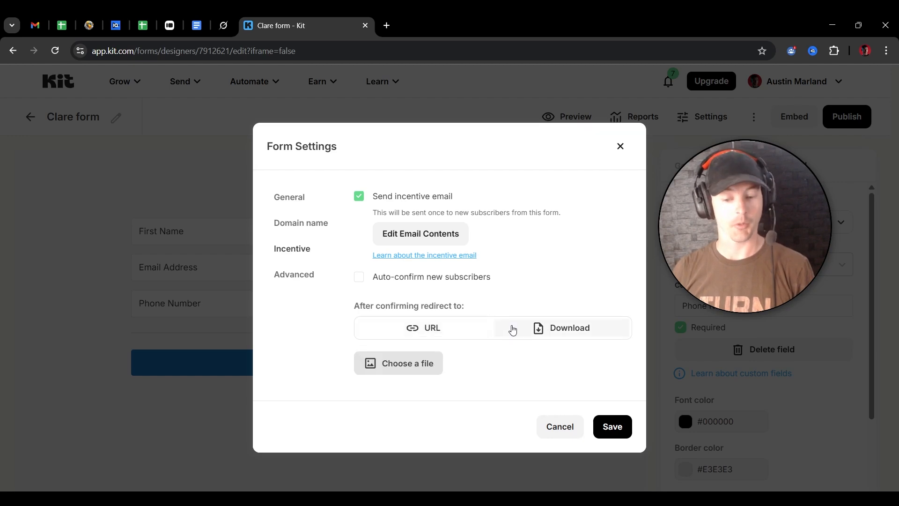
left_click(459, 336)
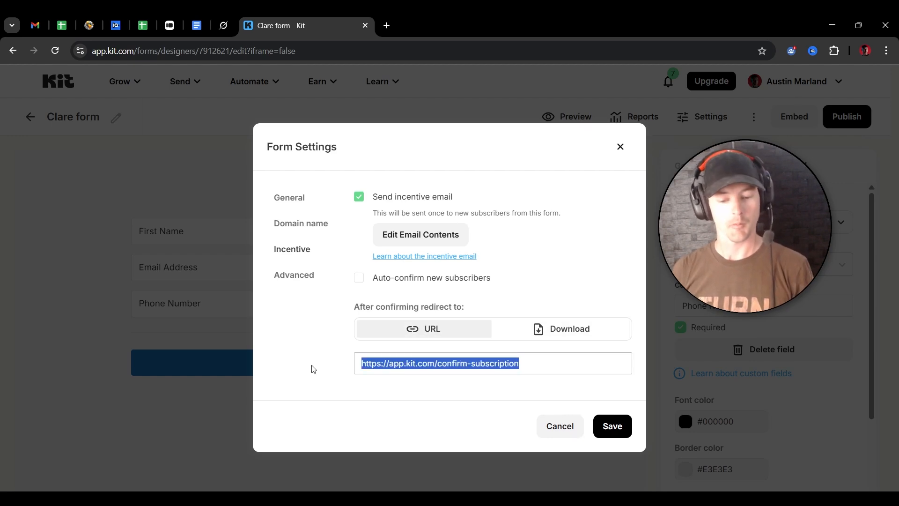
left_click(612, 425)
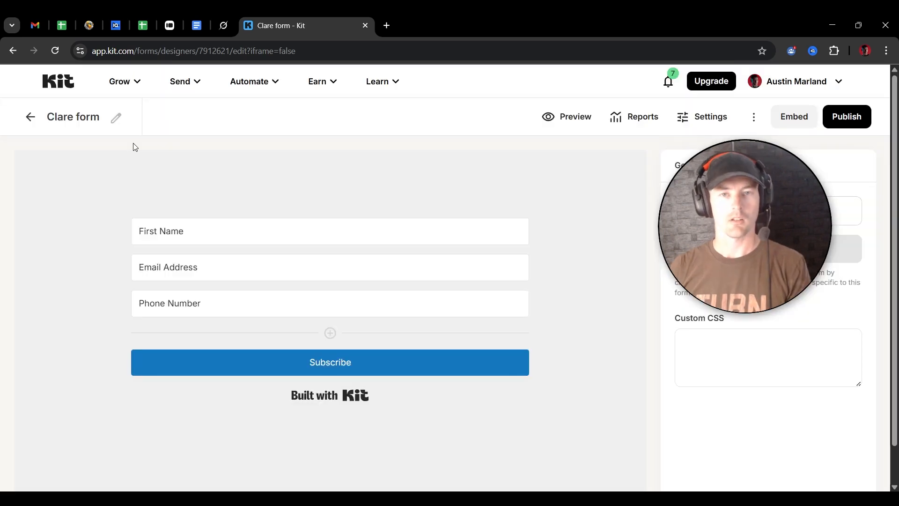
Rename the form as "test form".
left_click(116, 121)
left_click_drag(98, 117, 46, 122)
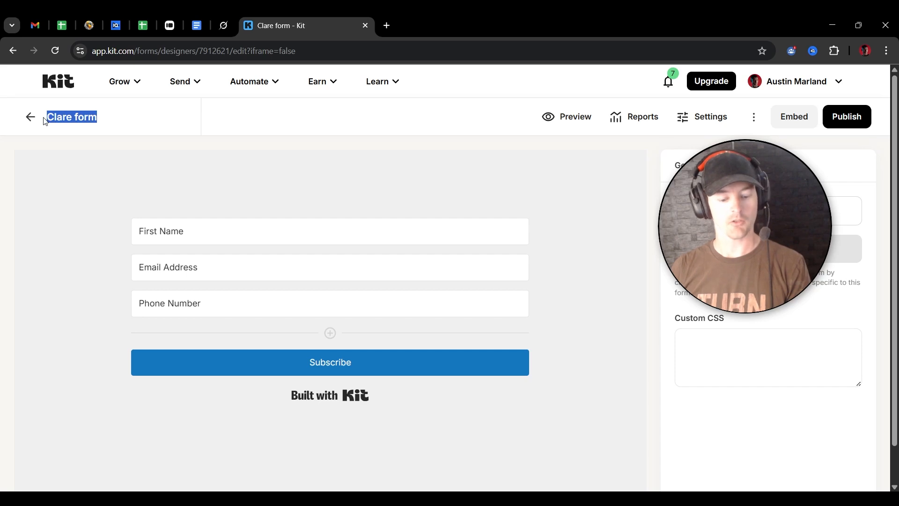
type("test fi")
key("BackSpace")
key("BackSpace")
type("form")
key("Return")
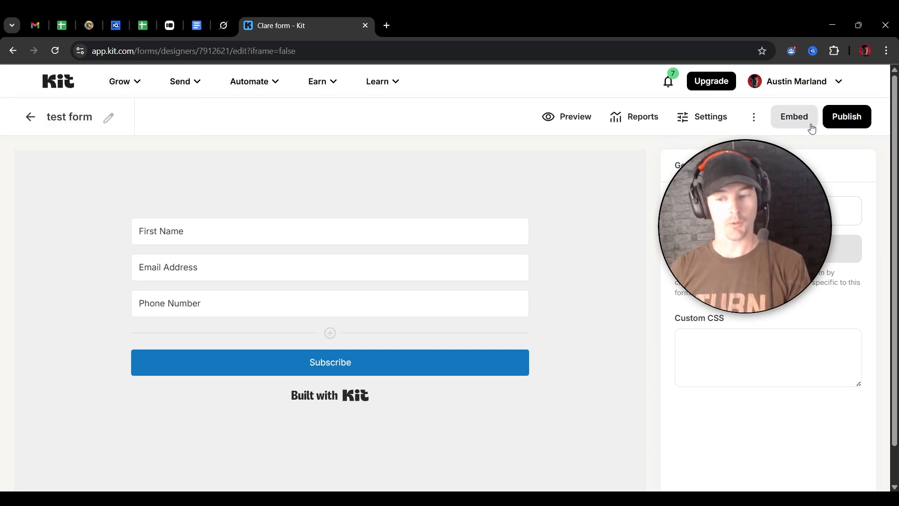
Examine the form's JavaScript and HTML embed codes and its hosted share link.
left_click(812, 127)
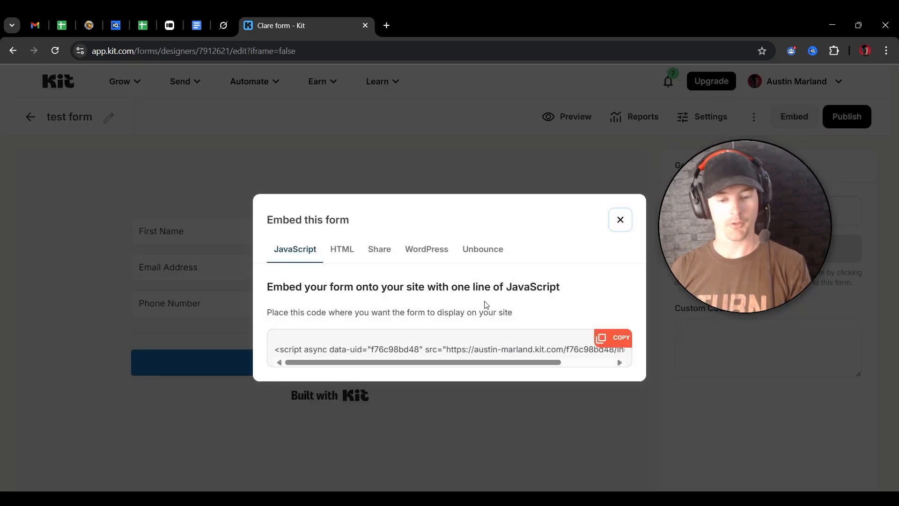
left_click(347, 252)
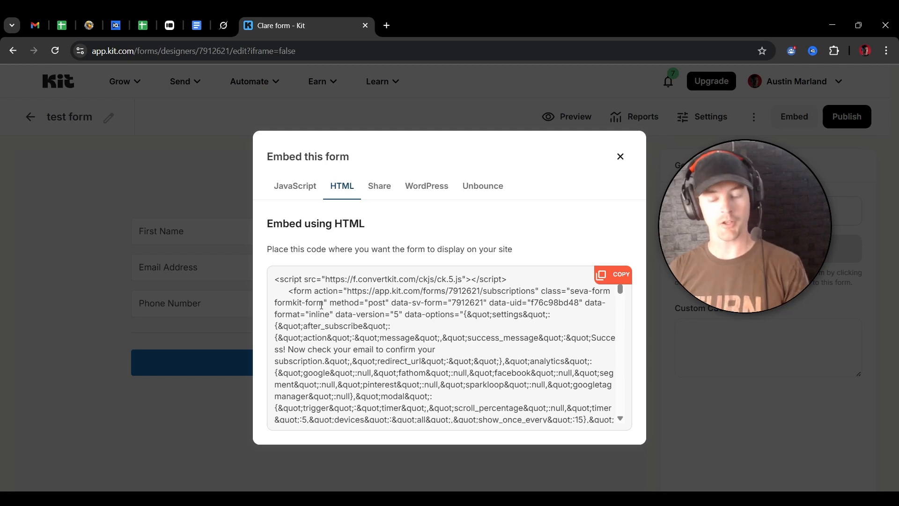
left_click(379, 187)
left_click_drag(312, 336, 457, 335)
left_click(458, 334)
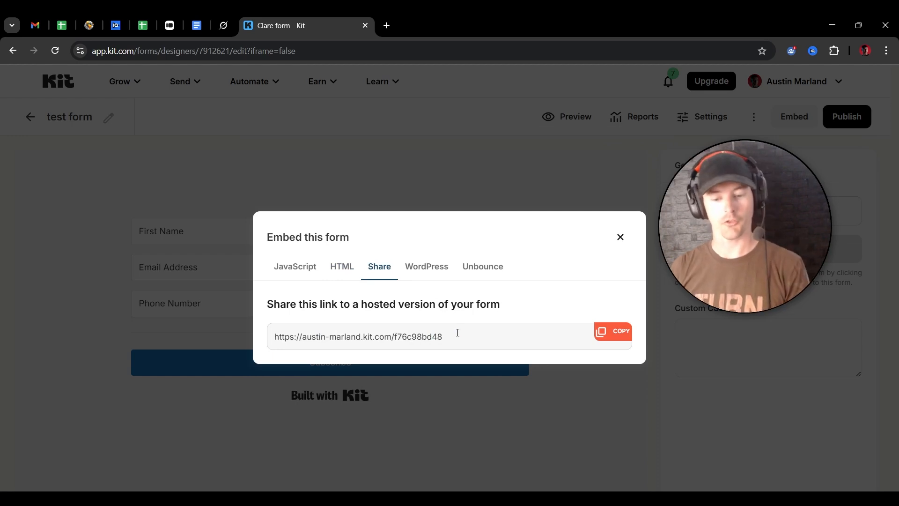
left_click(425, 170)
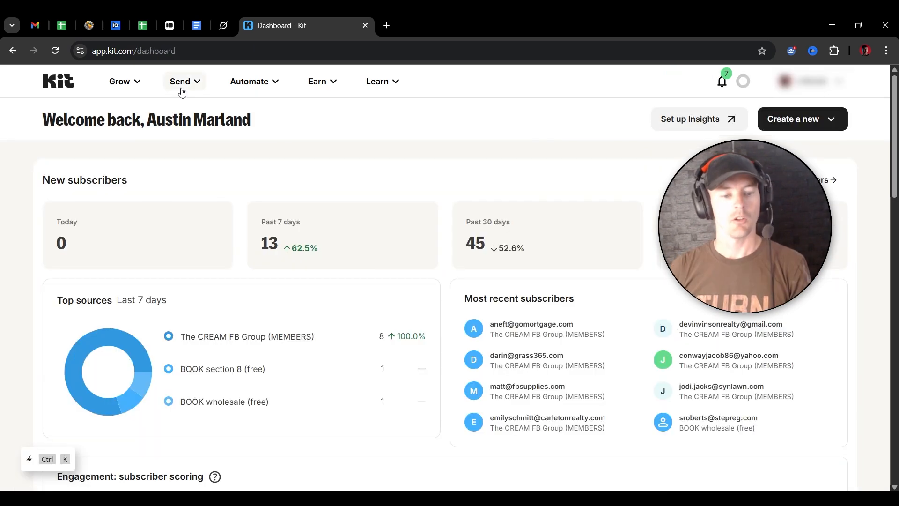
Create a new email sequence using the Plain-text RJ template and place the cursor in the first email's body.
left_click(183, 91)
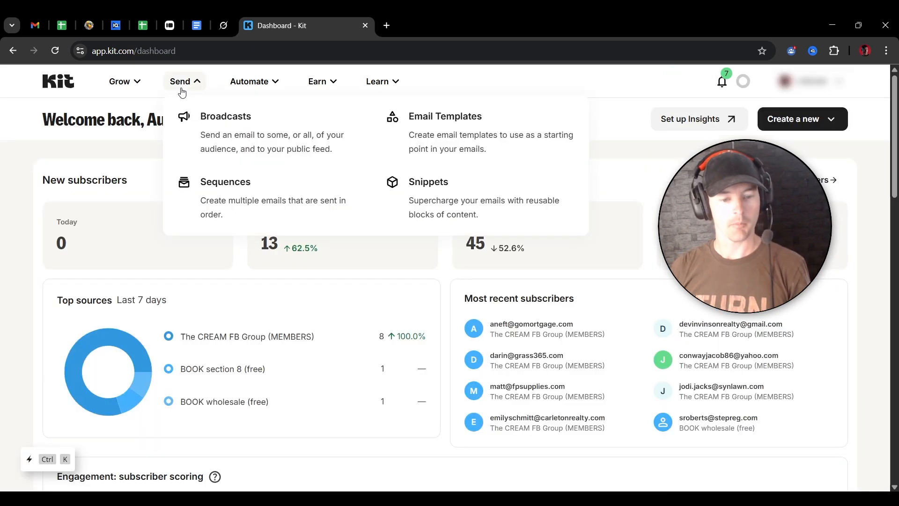
left_click(236, 191)
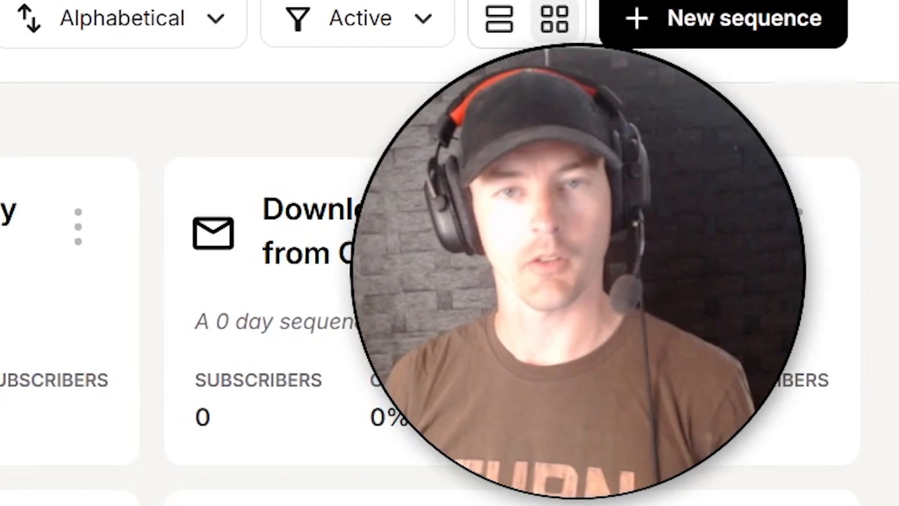
left_click(710, 19)
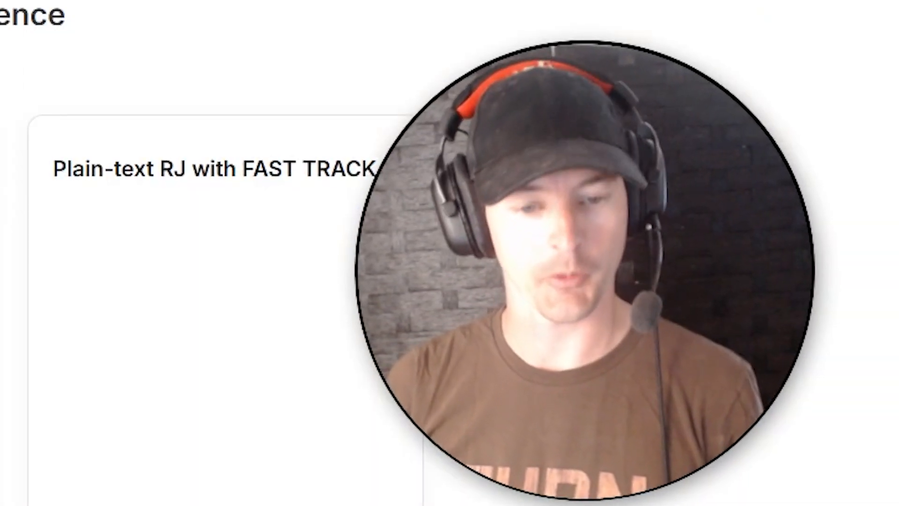
left_click(277, 267)
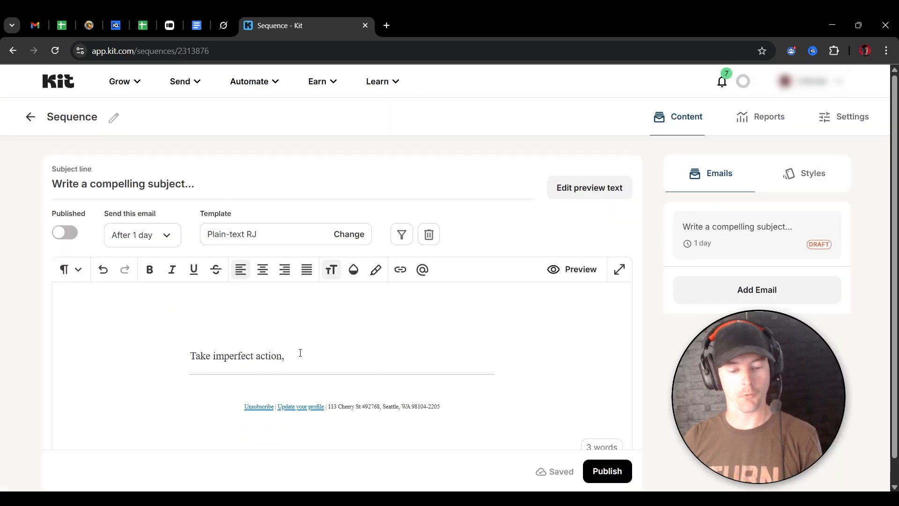
left_click(284, 332)
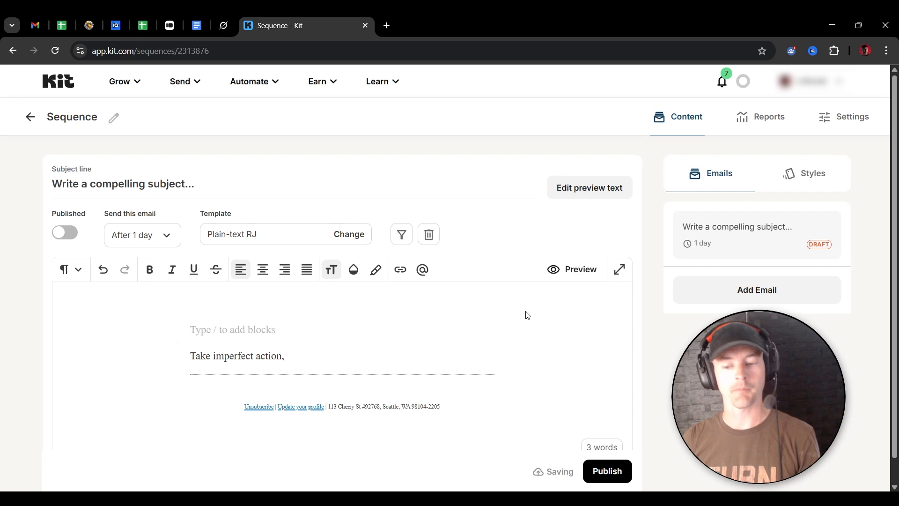
Add a second email to the sequence and set the first email to send immediately.
left_click(790, 291)
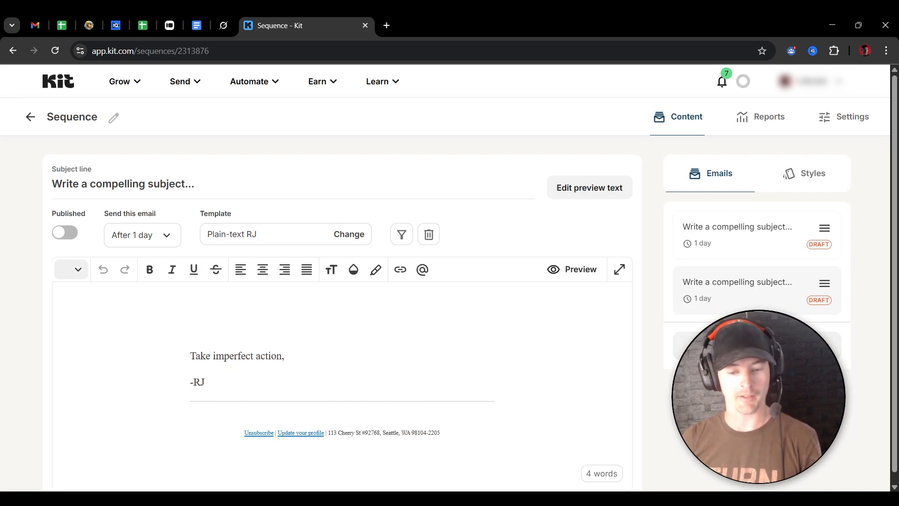
left_click(737, 240)
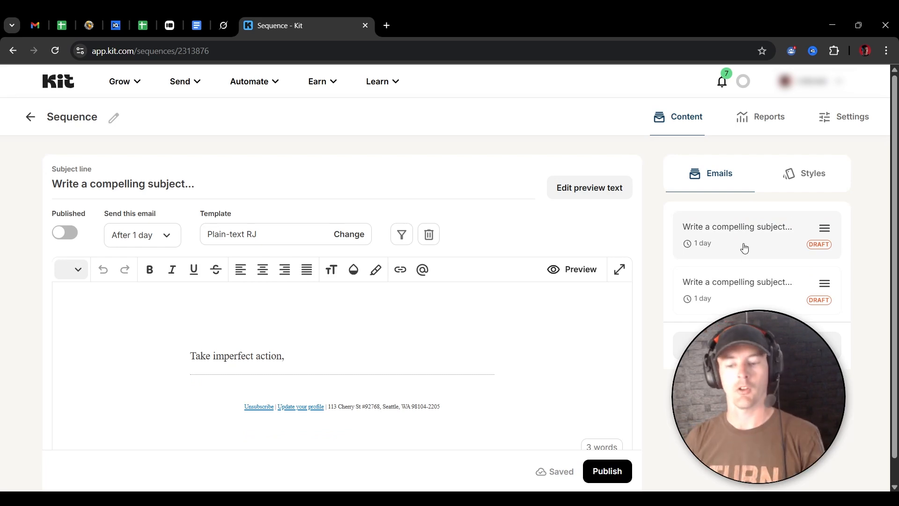
left_click(159, 240)
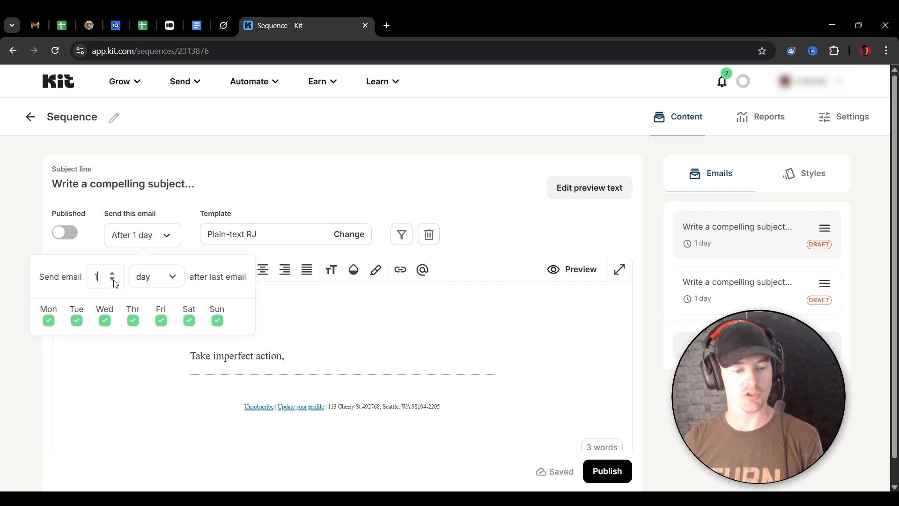
left_click(113, 281)
left_click(159, 244)
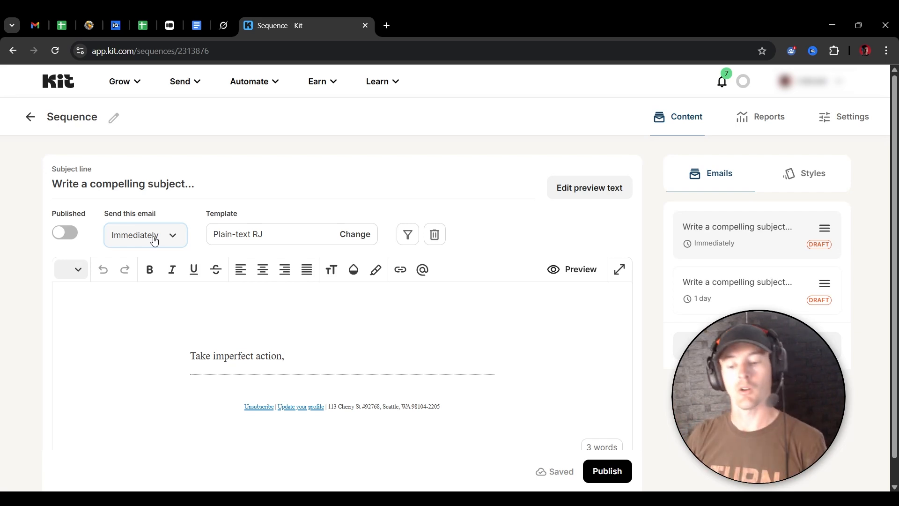
Set the second email to send 3 days after the last email.
left_click(751, 288)
left_click(166, 237)
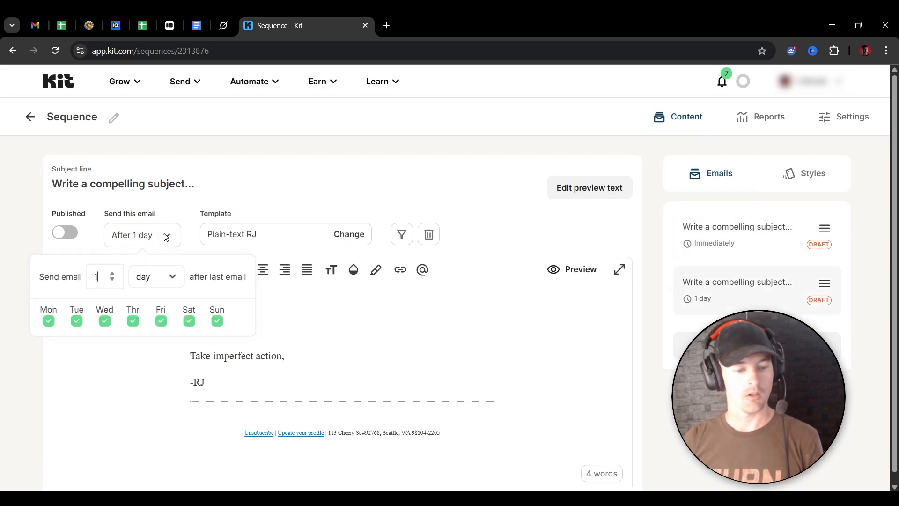
left_click(112, 273)
left_click(113, 273)
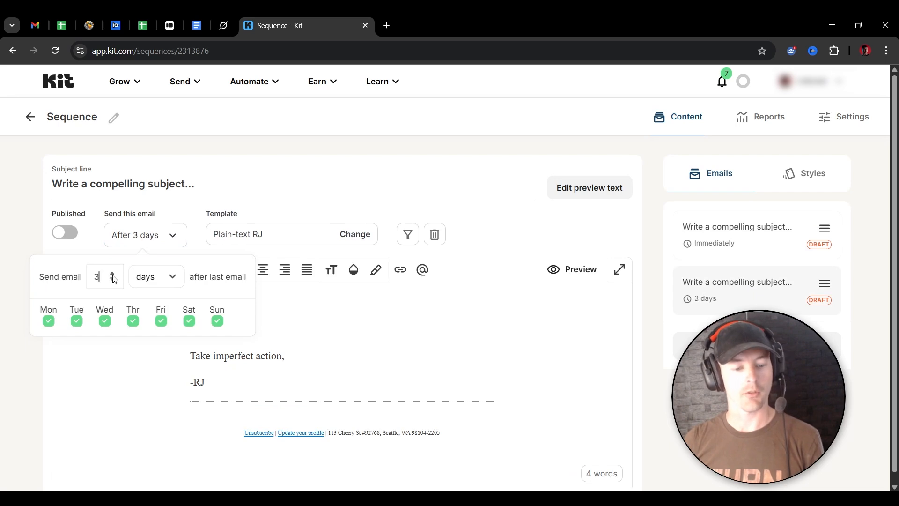
left_click(190, 215)
Add a third email to the sequence and set it to send 8 days after the last email.
left_click(757, 346)
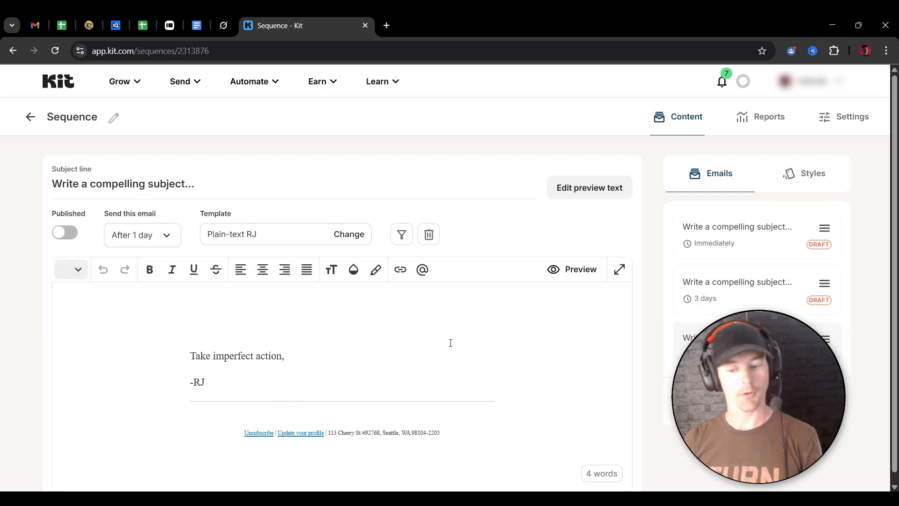
left_click(165, 231)
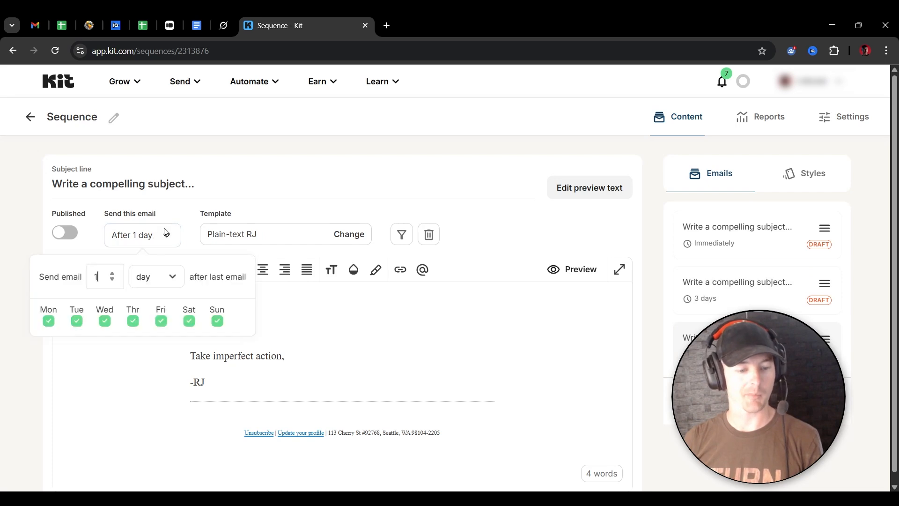
left_click(113, 272)
left_click(112, 272)
left_click(113, 272)
left_click(112, 273)
left_click(113, 273)
left_click(112, 273)
left_click(112, 273)
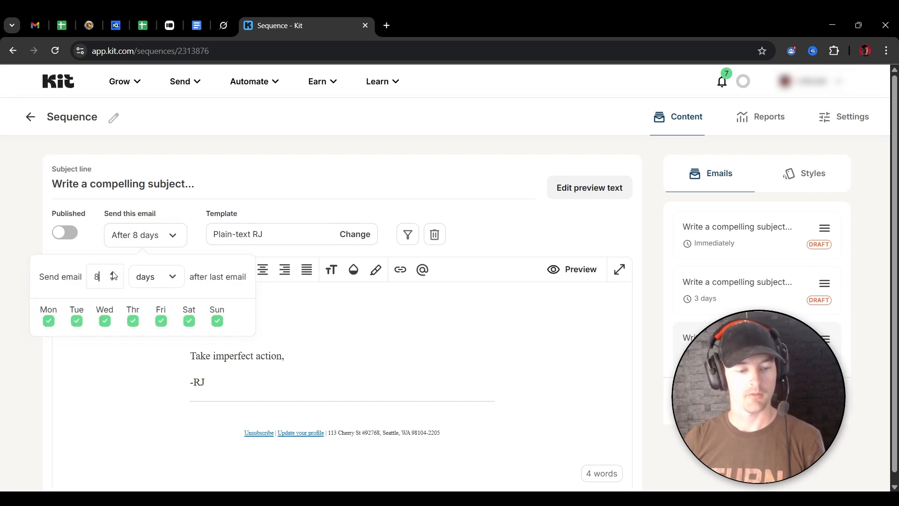
left_click(141, 283)
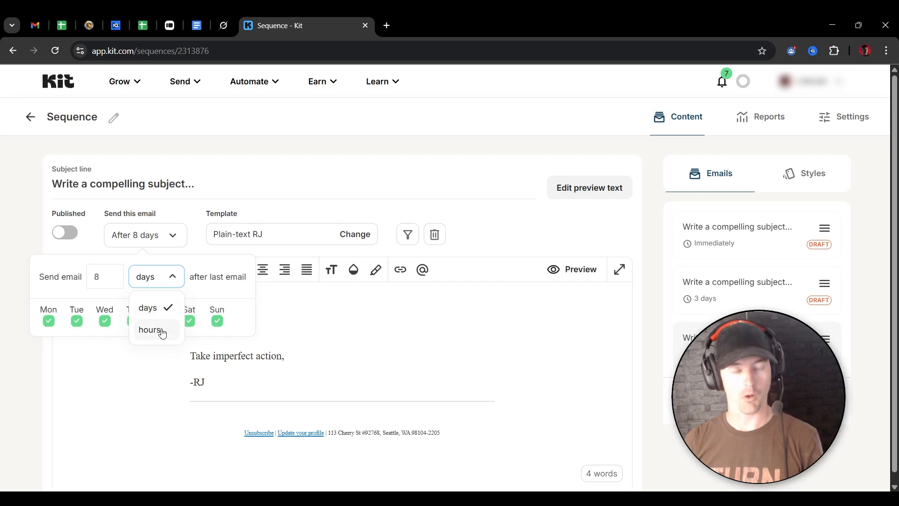
left_click(301, 215)
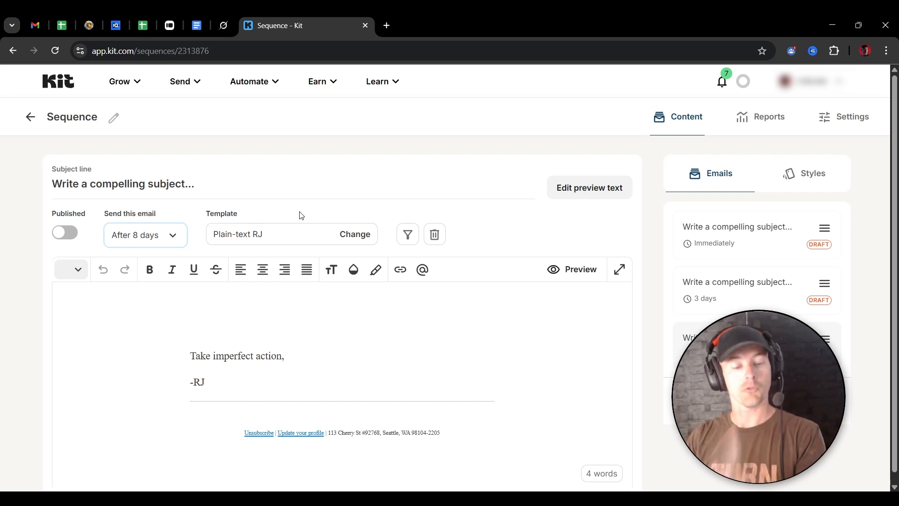
Open Visual Automations and create a new empty automation from scratch instead of using a template.
left_click(253, 81)
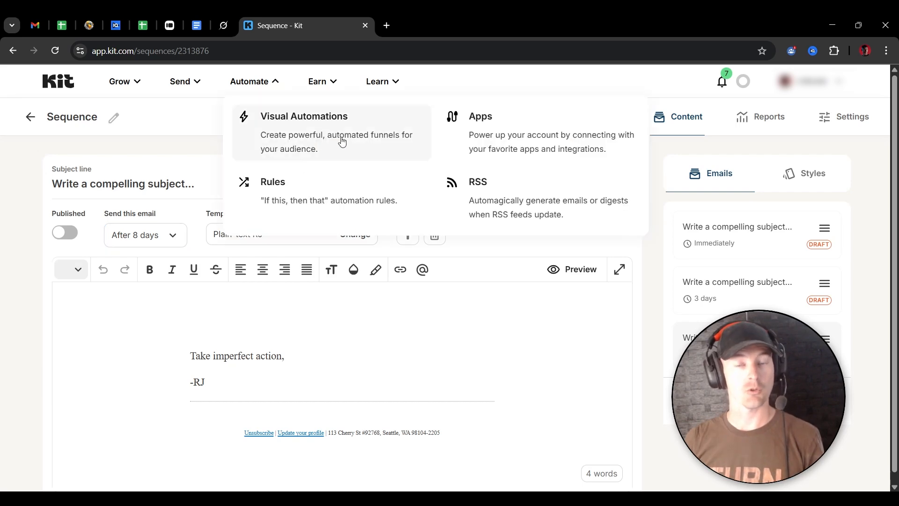
left_click(201, 122)
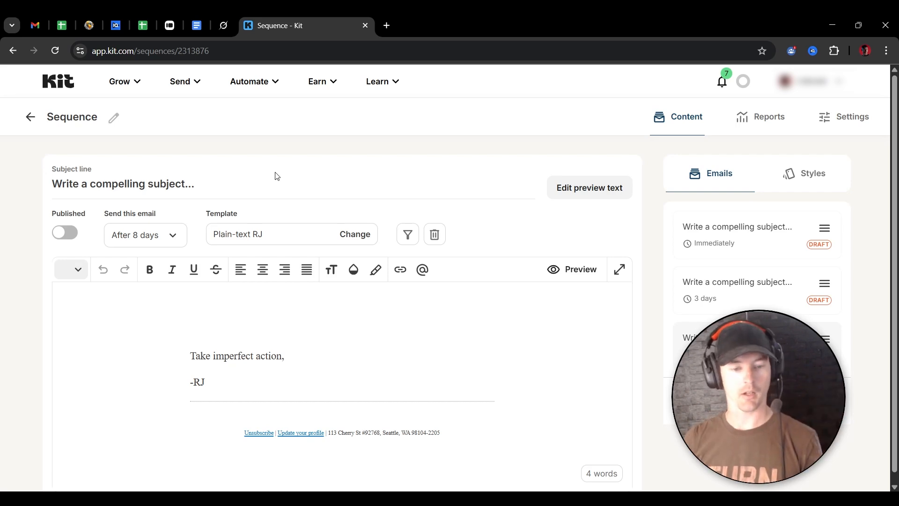
left_click(249, 86)
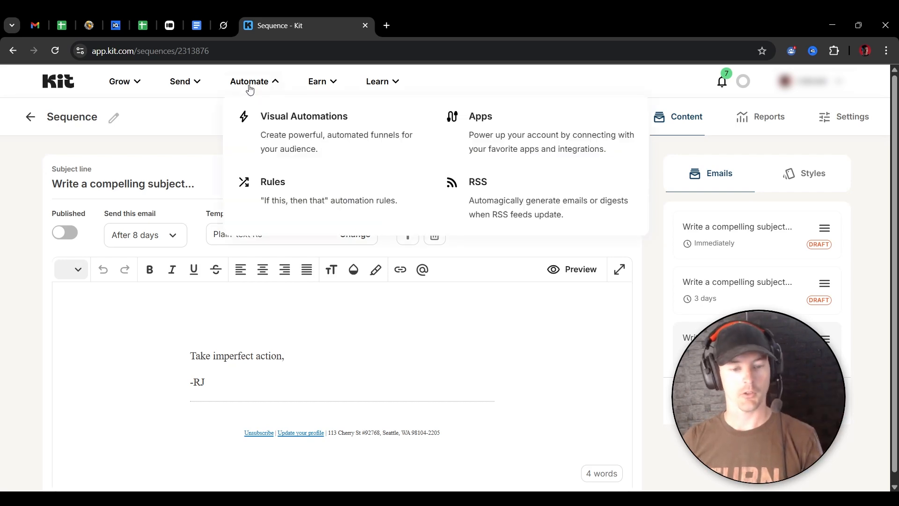
left_click(301, 135)
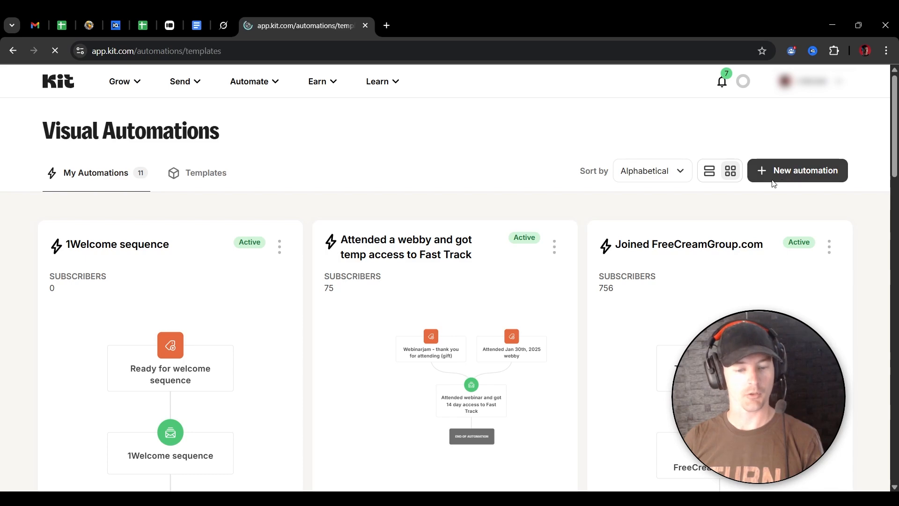
left_click(784, 178)
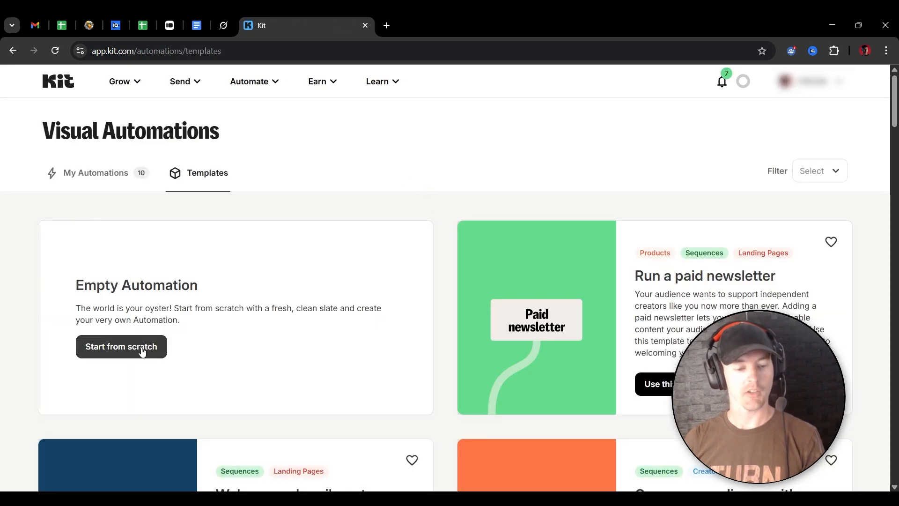
scroll(564, 395, "down", 6)
scroll(603, 356, "up", 7)
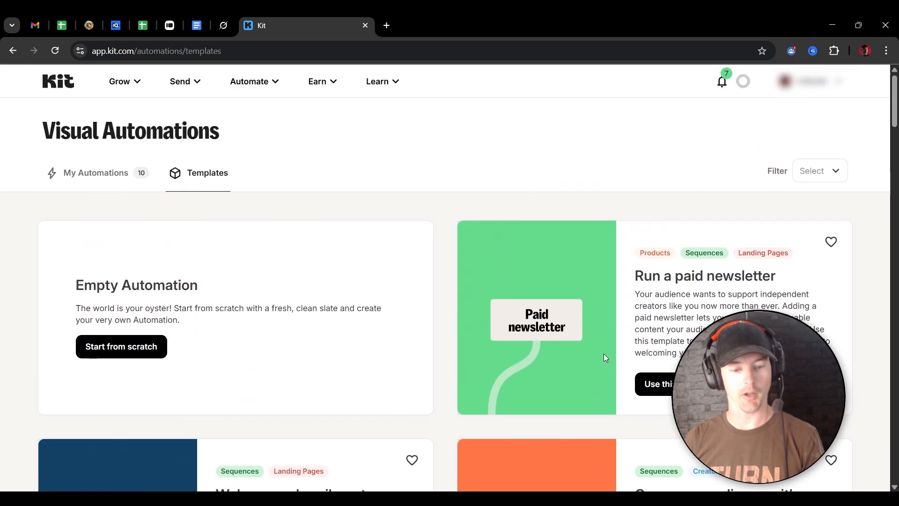
left_click(290, 380)
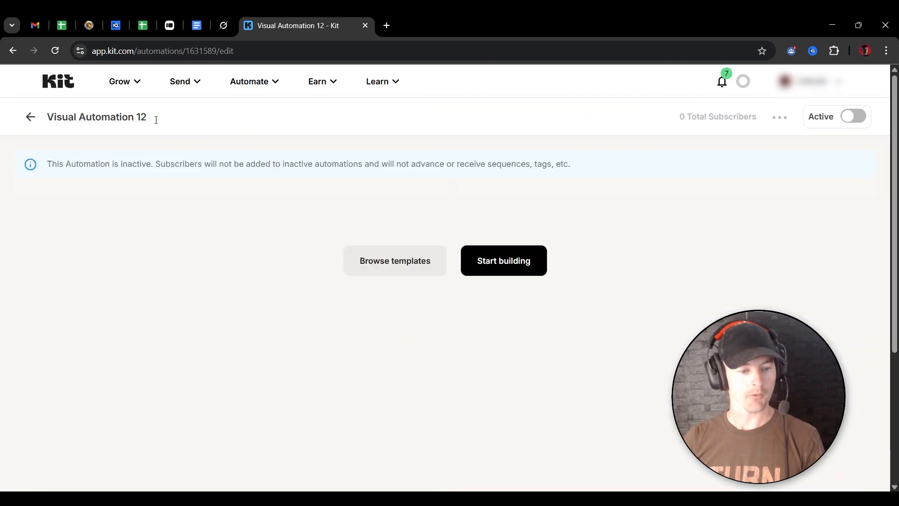
Start building the automation with an entry event that triggers when a subscriber joins any form.
left_click_drag(150, 120, 26, 117)
left_click(72, 147)
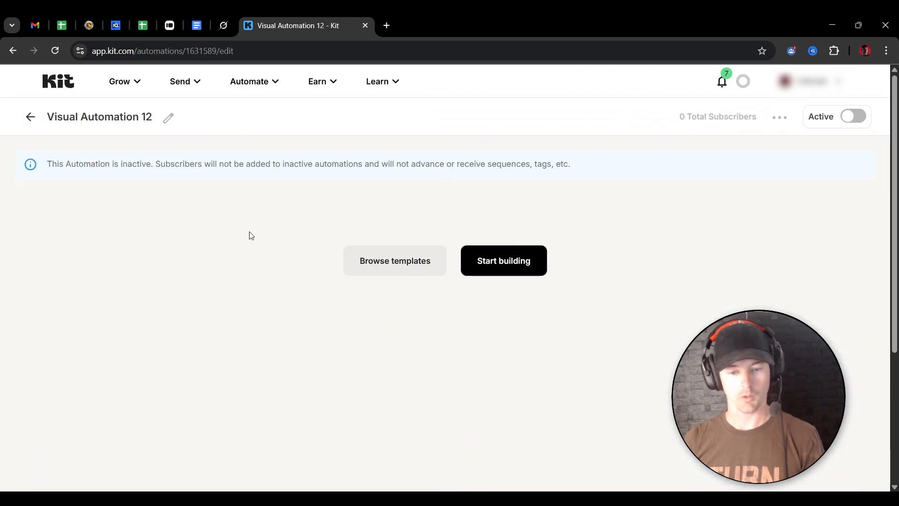
left_click(513, 263)
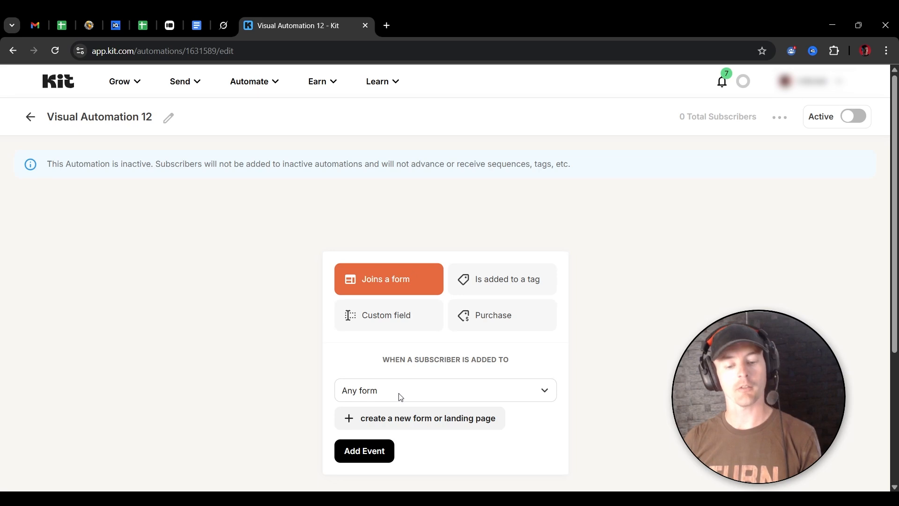
left_click(366, 450)
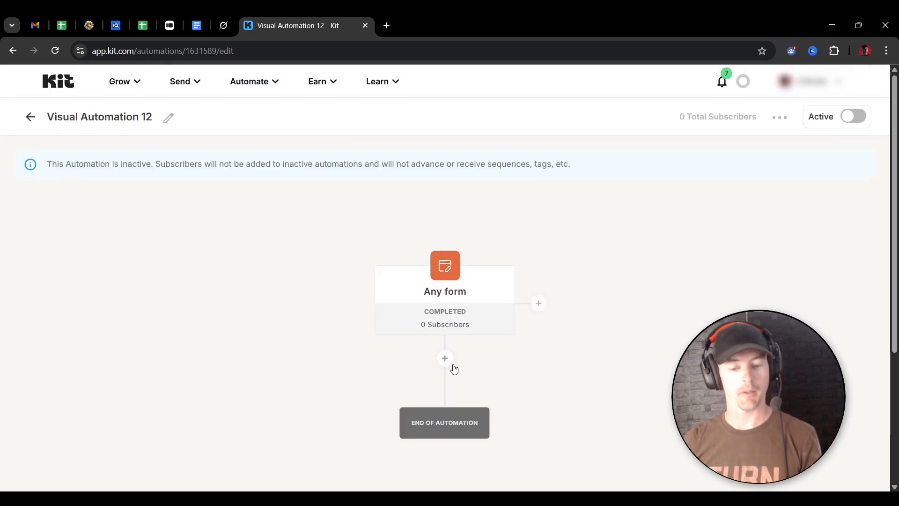
Begin an action below the Any form event that adds the subscriber to an email sequence.
left_click(445, 358)
scroll(281, 357, "down", 4)
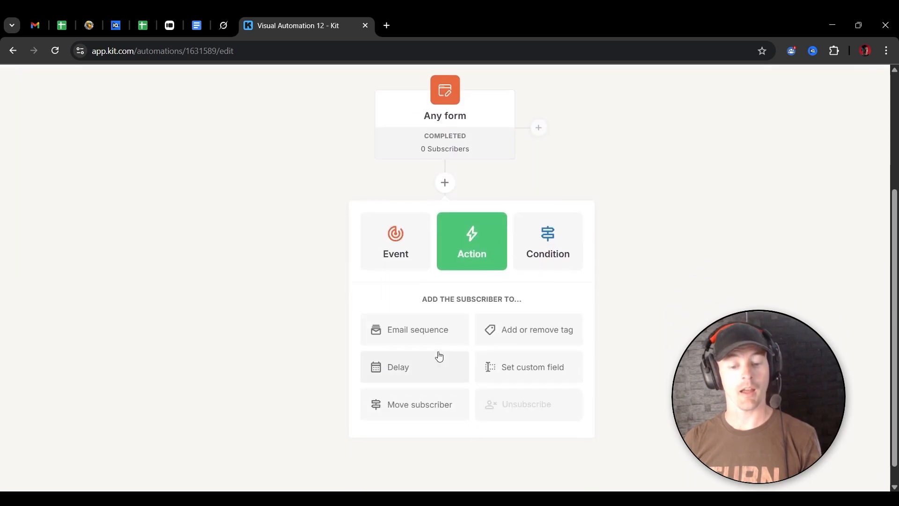
left_click(435, 327)
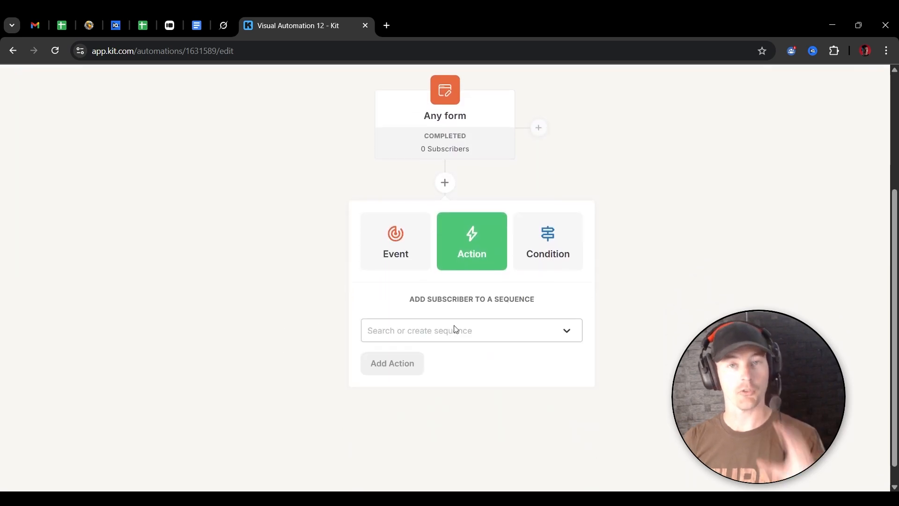